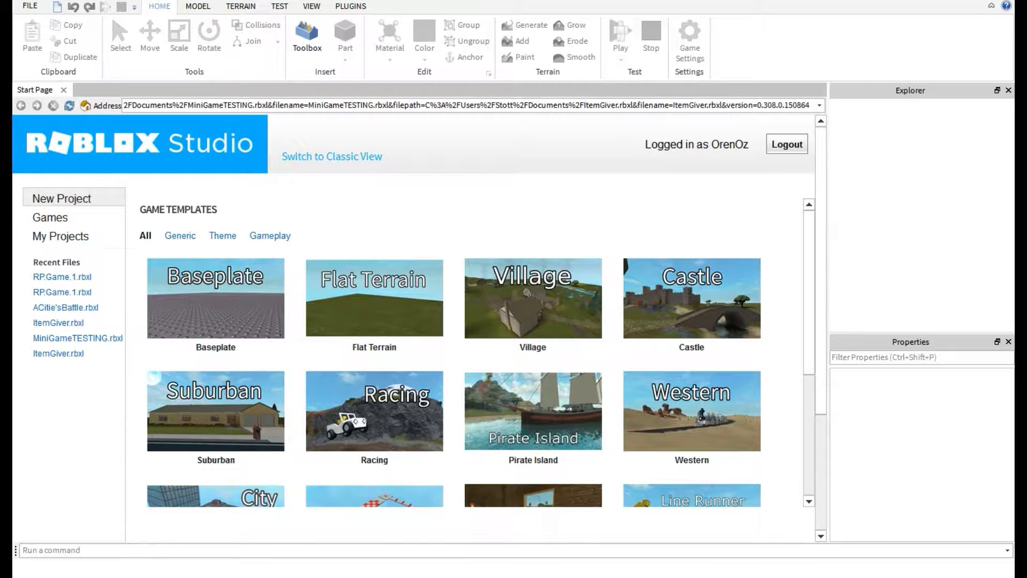
- Create a new place from the Baseplate template
{"action": "left_click", "coordinate": [216, 306]}
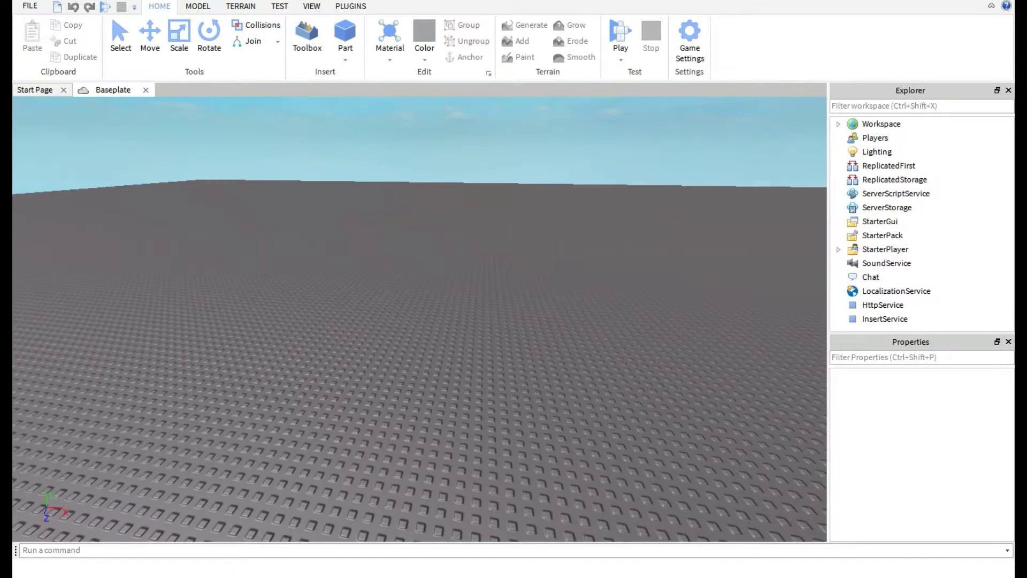
{"action": "right_click_drag", "start_coordinate": [419, 319], "coordinate": [449, 315]}
{"action": "key", "text": "w"}
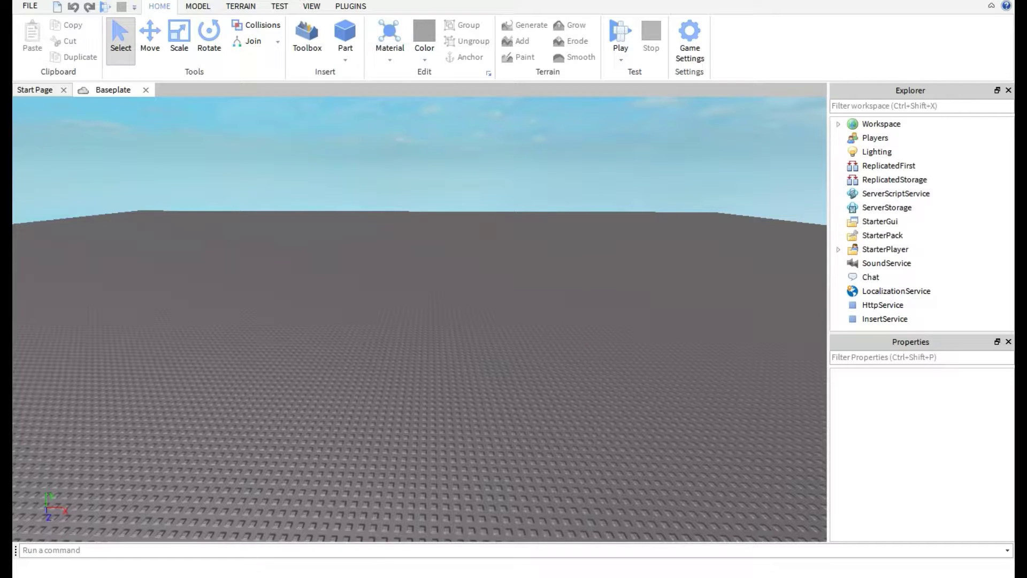
{"action": "left_click", "coordinate": [311, 6]}
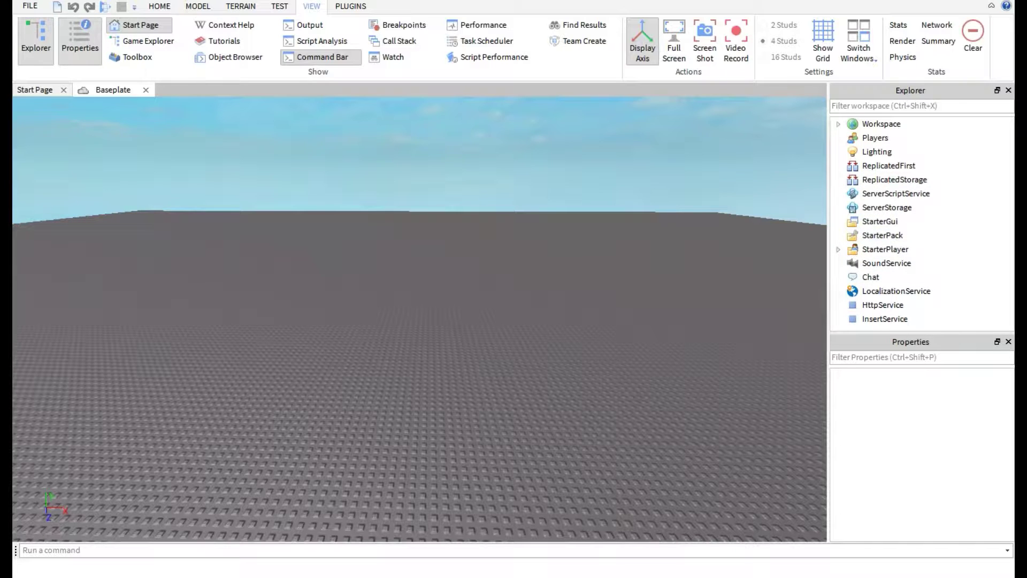
{"action": "left_click", "coordinate": [160, 5]}
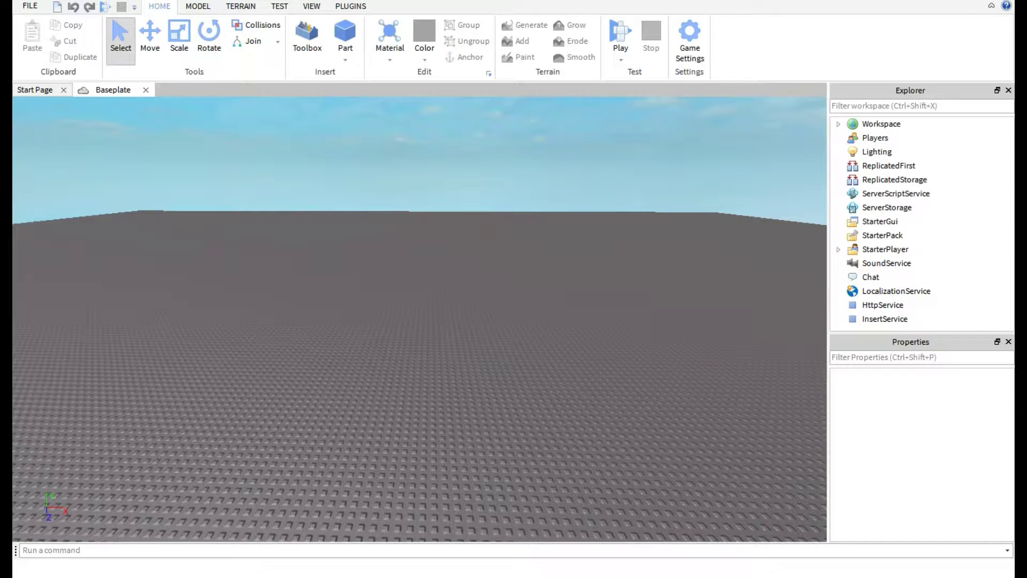
- Insert a ScreenGui object into StarterGui
{"action": "left_click", "coordinate": [880, 221]}
{"action": "right_click", "coordinate": [879, 221]}
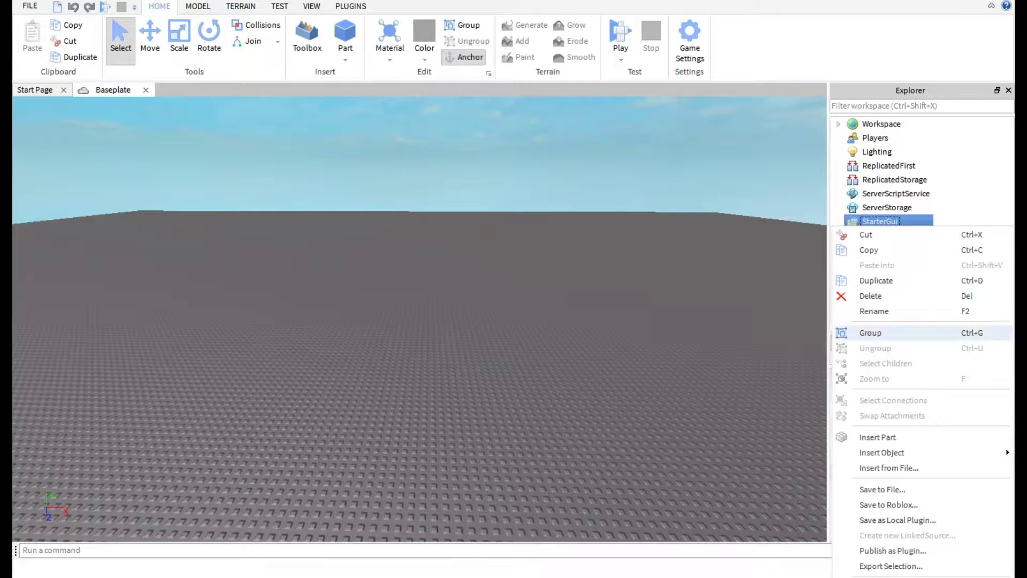
{"action": "mouse_move", "coordinate": [882, 452]}
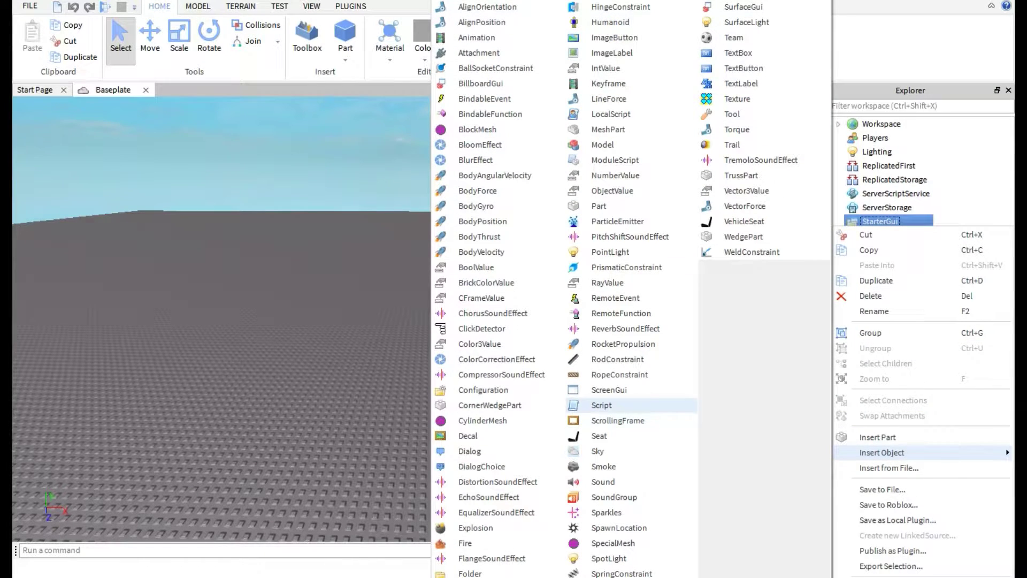
{"action": "left_click", "coordinate": [608, 389]}
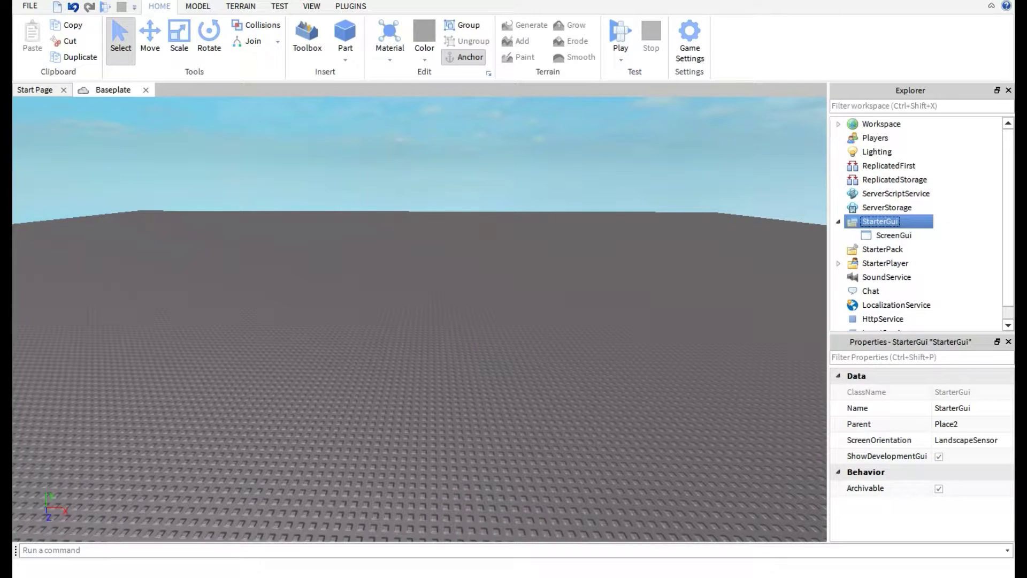
- Insert a Frame object into the ScreenGui
{"action": "left_click", "coordinate": [894, 235]}
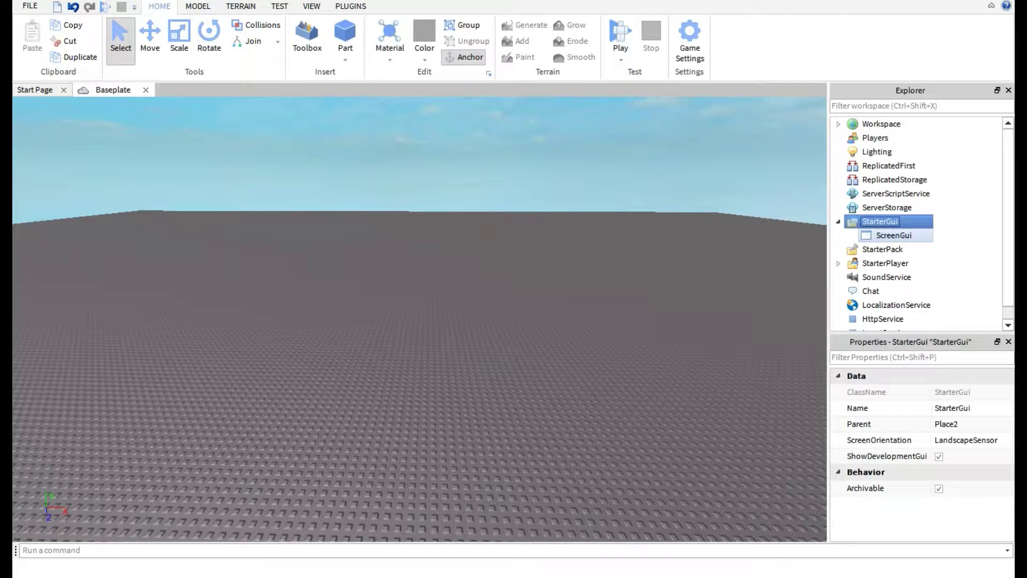
{"action": "right_click", "coordinate": [893, 235]}
{"action": "mouse_move", "coordinate": [884, 209]}
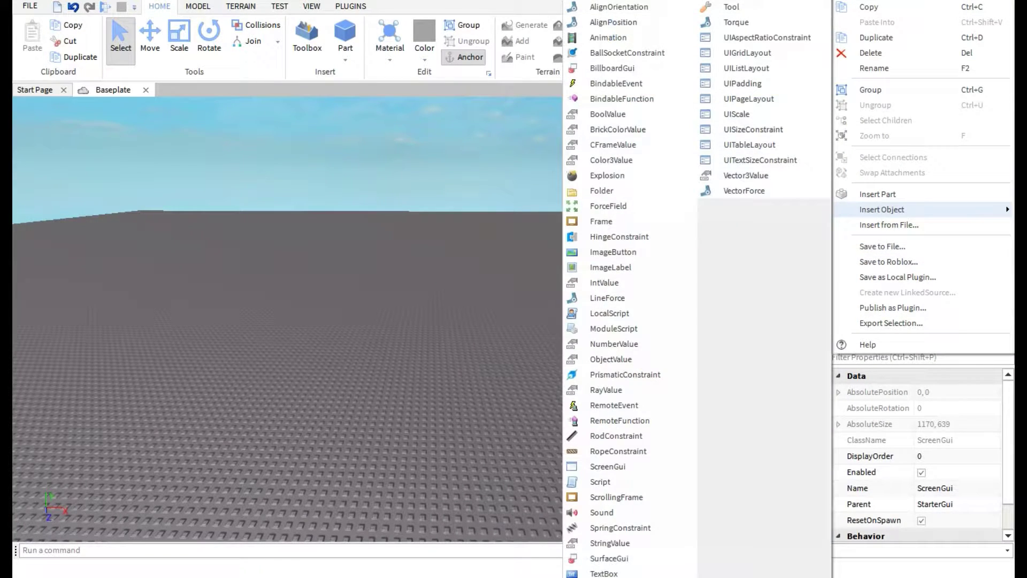
{"action": "left_click", "coordinate": [602, 222]}
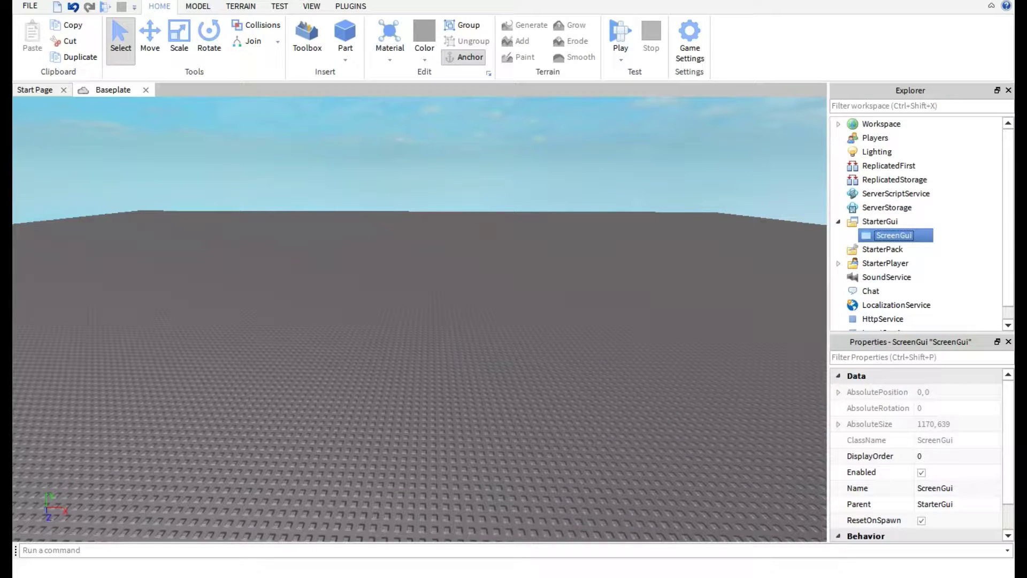
{"action": "right_click", "coordinate": [894, 235]}
{"action": "mouse_move", "coordinate": [881, 464]}
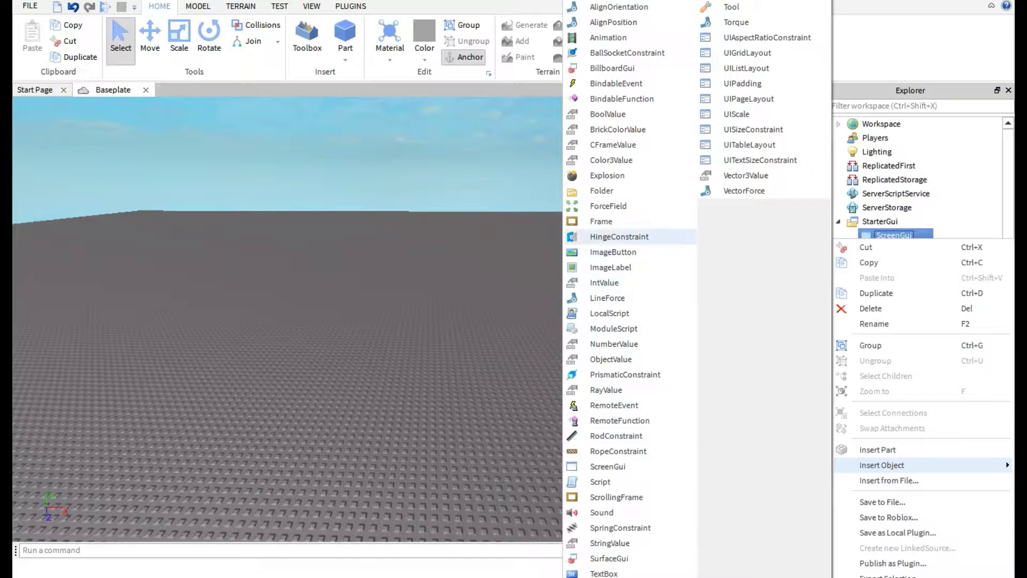
{"action": "left_click", "coordinate": [601, 221]}
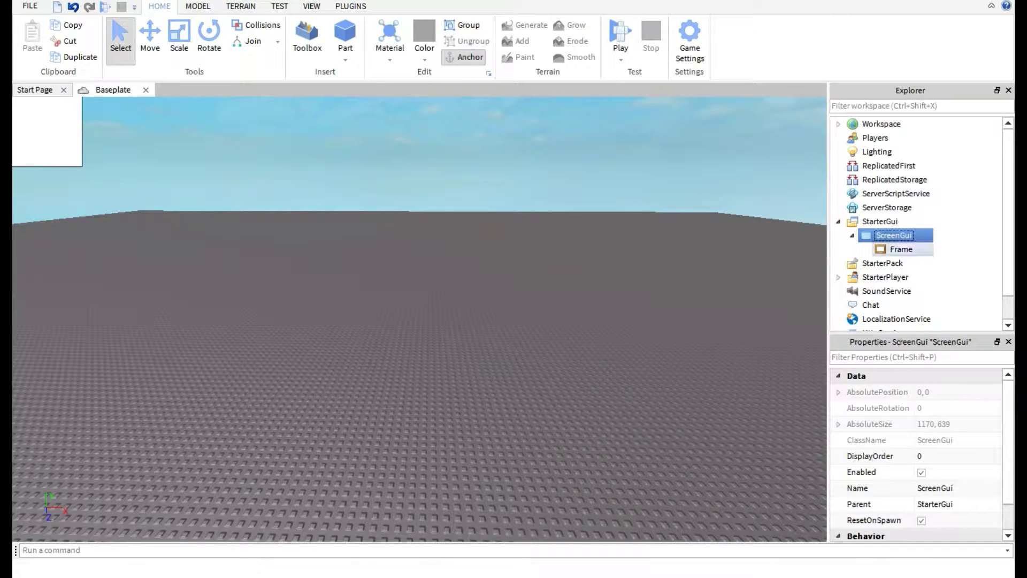
- Insert a TextButton object into the ScreenGui, alongside the Frame, and select it
{"action": "right_click", "coordinate": [894, 235]}
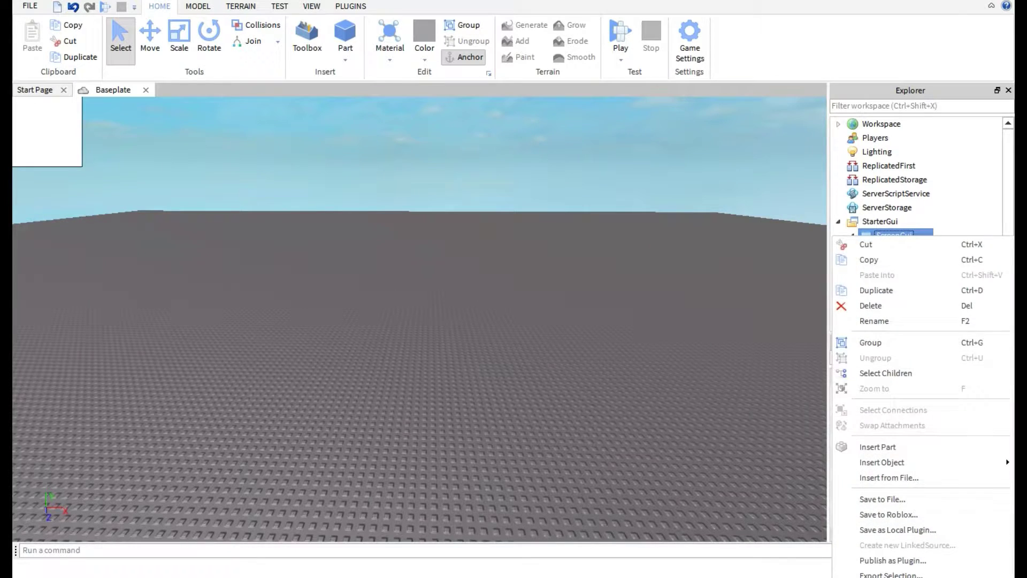
{"action": "mouse_move", "coordinate": [881, 462]}
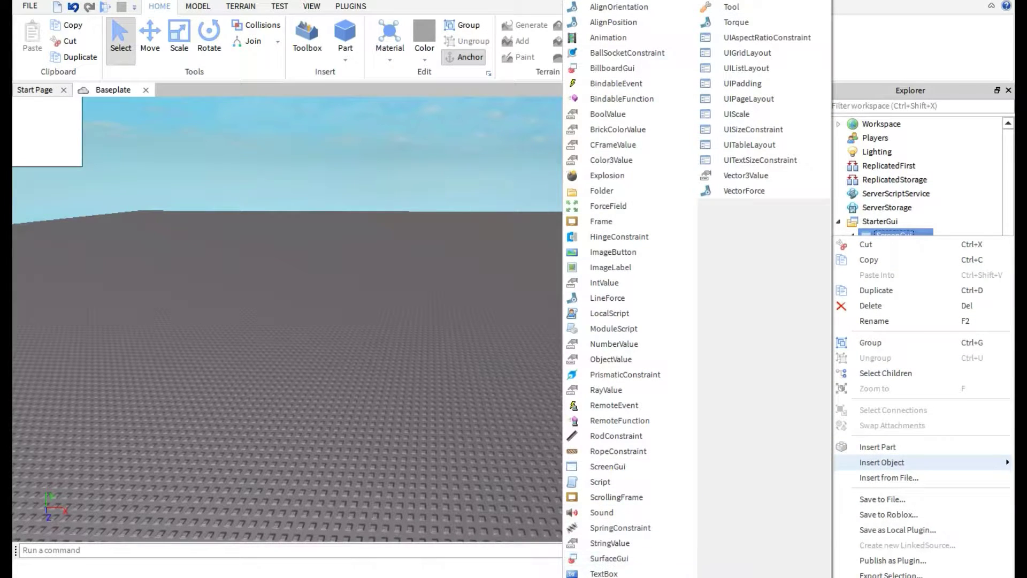
{"action": "left_click", "coordinate": [605, 572]}
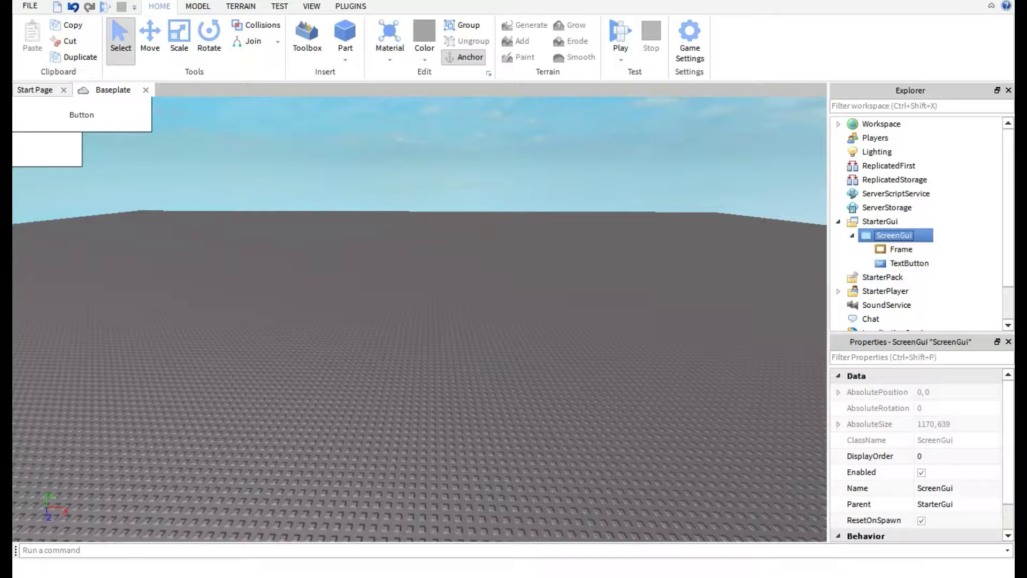
{"action": "left_click", "coordinate": [909, 263]}
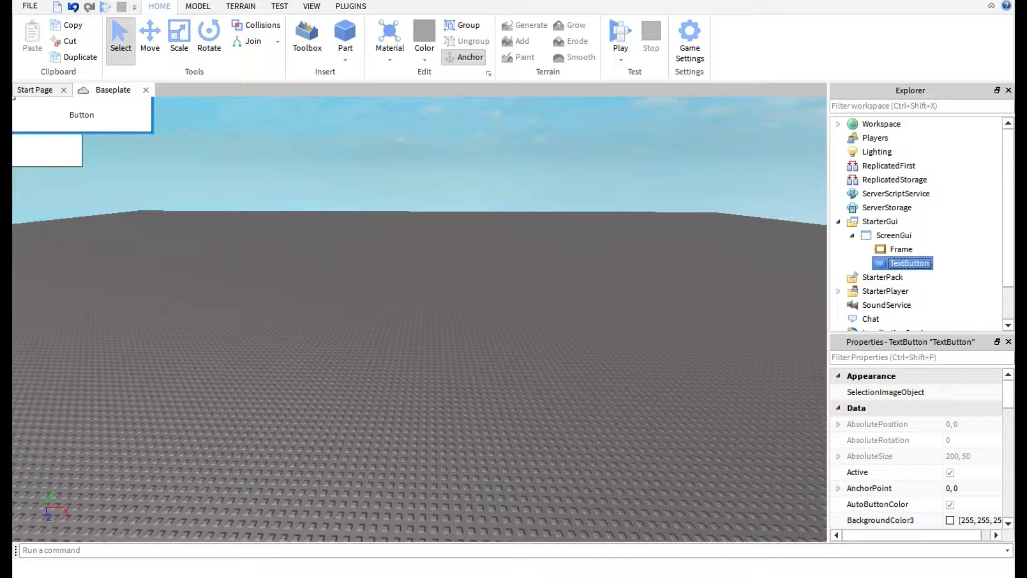
- Set the Frame's horizontal position offset to 400, making its Position {0, 400},{0, 0}
{"action": "left_click", "coordinate": [902, 249]}
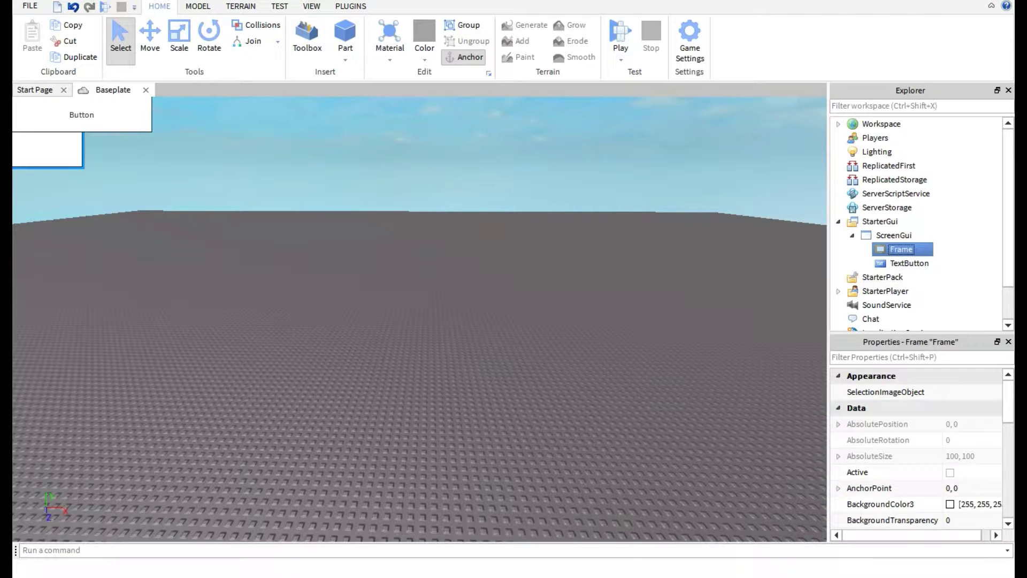
{"action": "scroll", "coordinate": [882, 456], "scroll_direction": "down", "scroll_amount": 7}
{"action": "scroll", "coordinate": [882, 456], "scroll_direction": "up", "scroll_amount": 2}
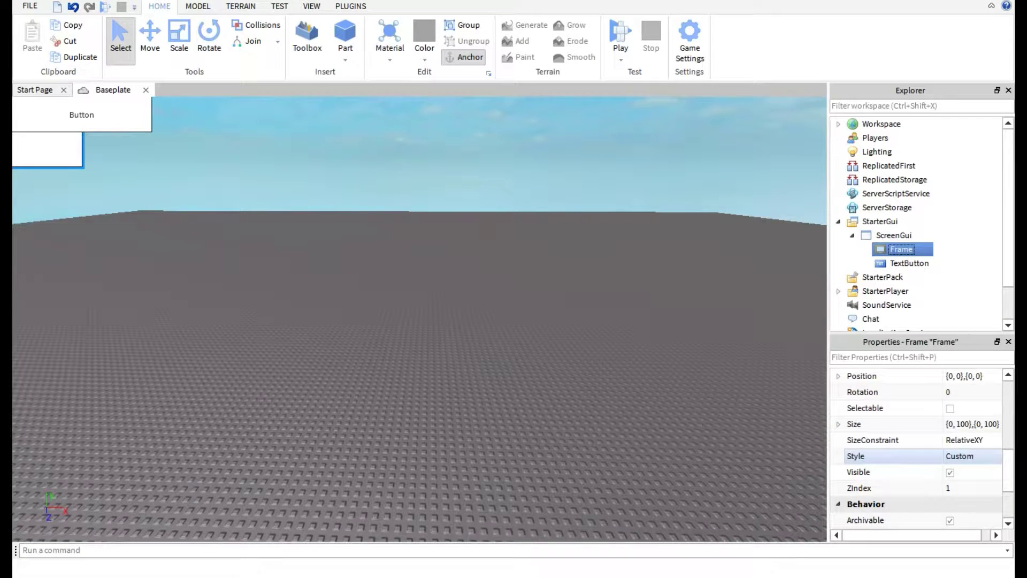
{"action": "scroll", "coordinate": [883, 440], "scroll_direction": "up", "scroll_amount": 1}
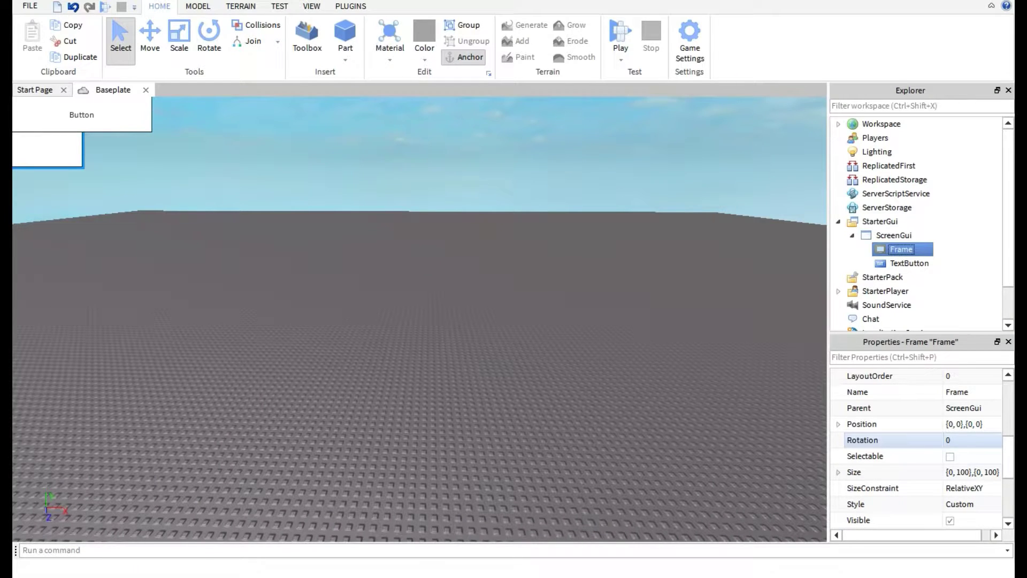
{"action": "left_click", "coordinate": [957, 424]}
{"action": "left_click", "coordinate": [956, 424]}
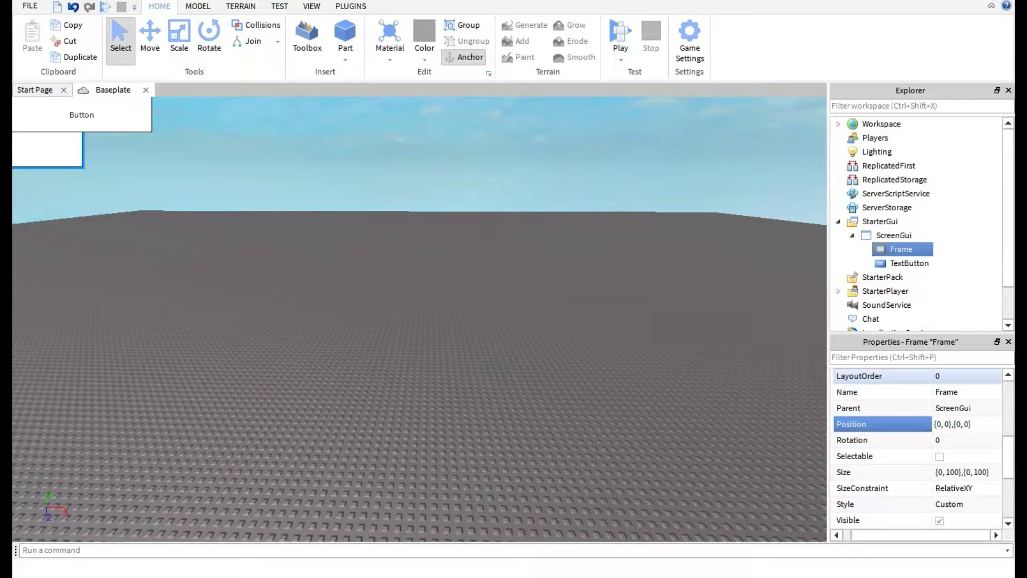
{"action": "type", "text": "40"}
{"action": "key", "text": "Return"}
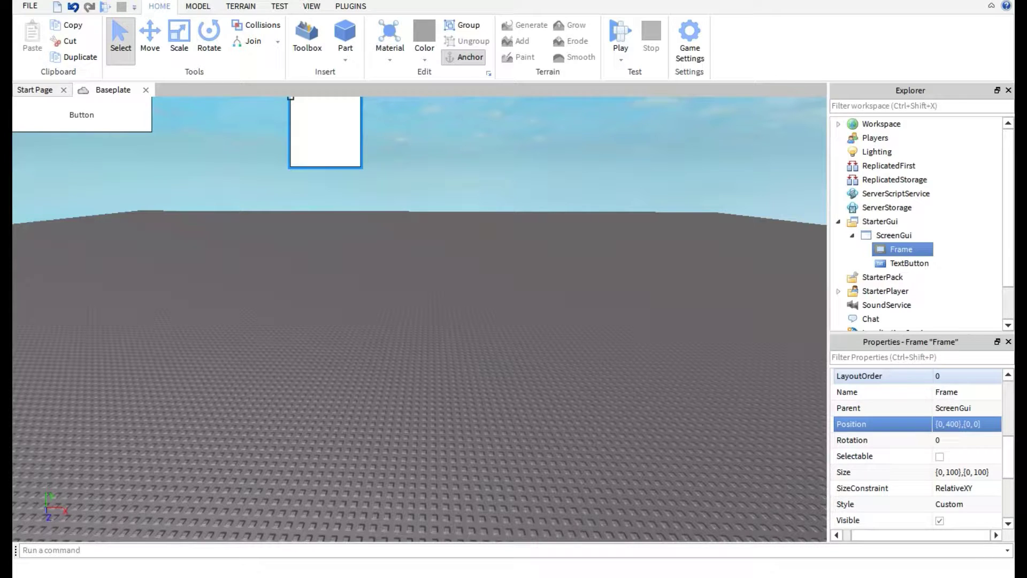
- Shift the Frame sideways by trying a horizontal position offset of 500 and settling on 550
{"action": "double_click", "coordinate": [951, 424]}
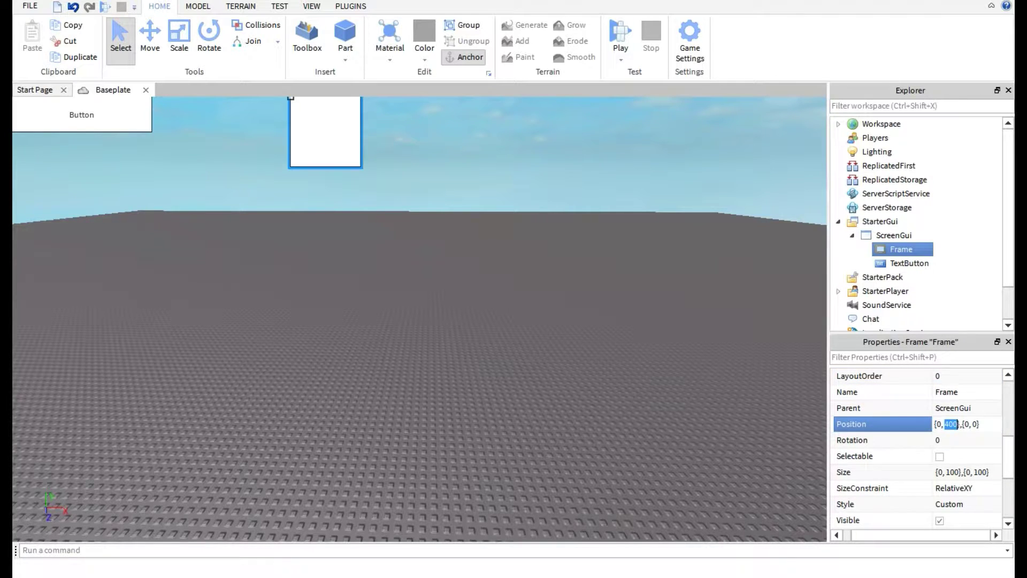
{"action": "type", "text": "55"}
{"action": "key", "text": "BackSpace"}
{"action": "type", "text": "00"}
{"action": "key", "text": "Return"}
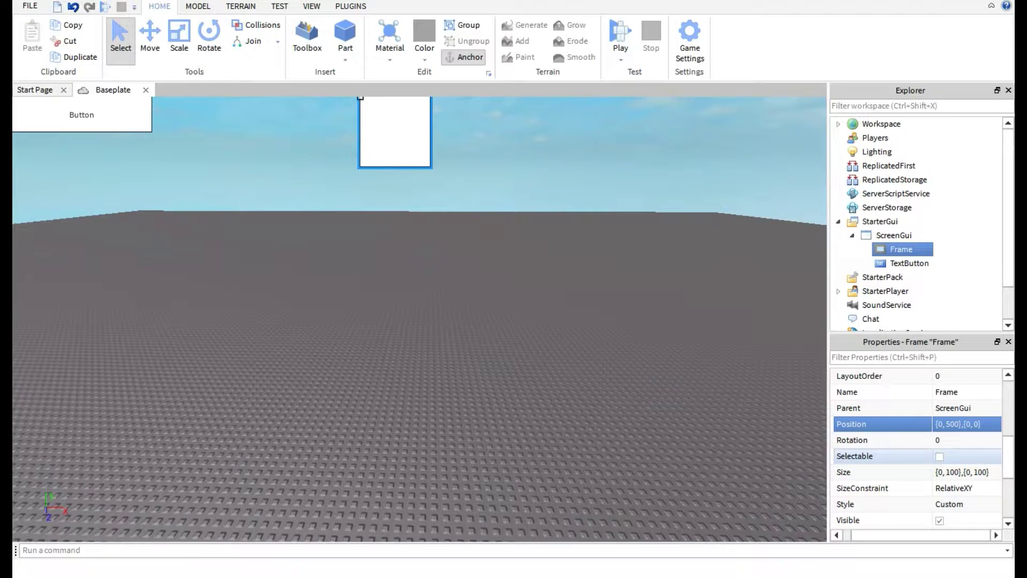
{"action": "double_click", "coordinate": [951, 424]}
{"action": "type", "text": "550"}
{"action": "key", "text": "Return"}
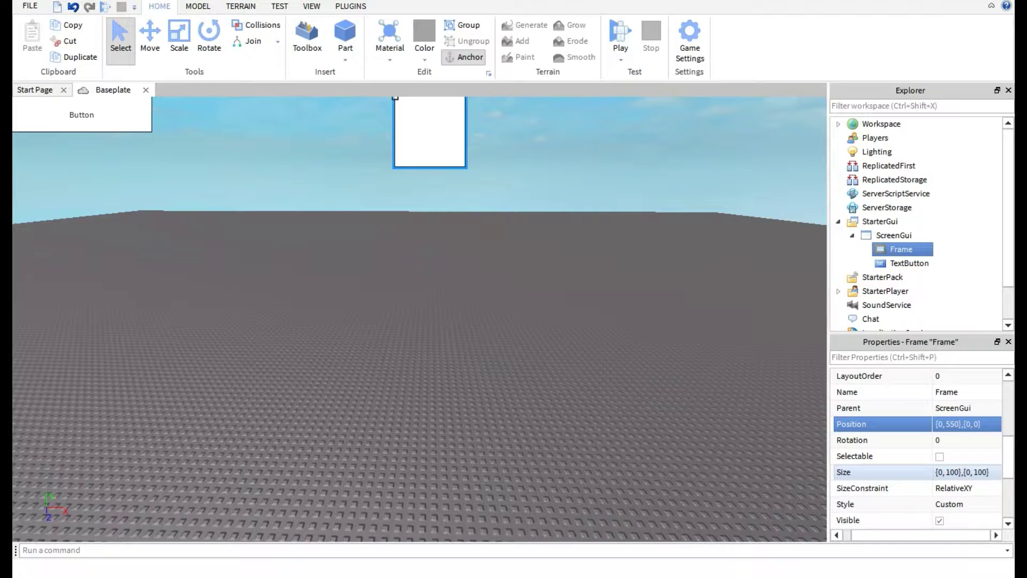
- Set the Frame's vertical position offset to 150
{"action": "left_click", "coordinate": [974, 424]}
{"action": "left_click", "coordinate": [975, 423]}
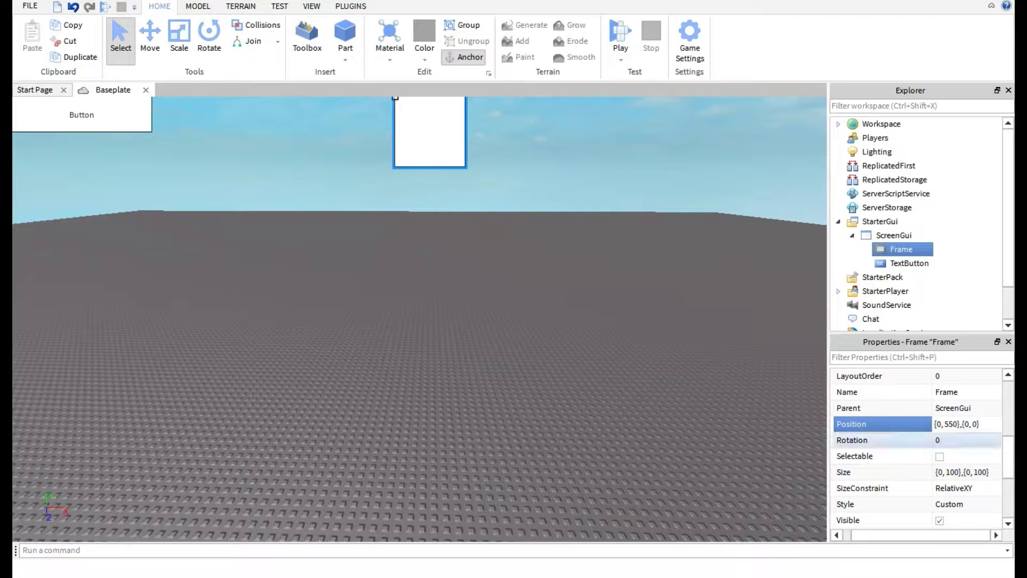
{"action": "type", "text": "15"}
{"action": "key", "text": "Return"}
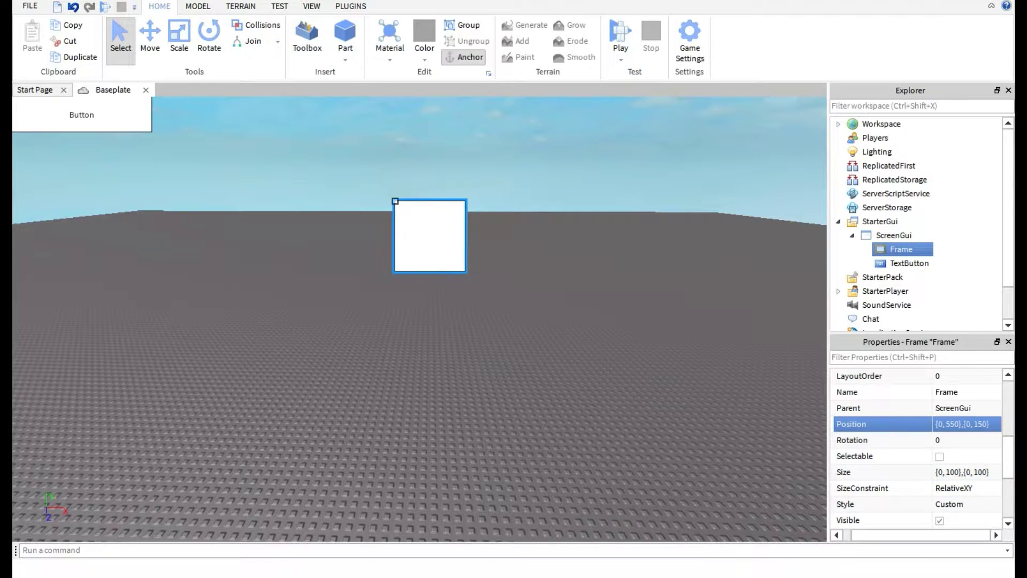
- Resize the Frame to a width offset of 400 and a height offset of 400
{"action": "left_click", "coordinate": [952, 473]}
{"action": "double_click", "coordinate": [952, 473]}
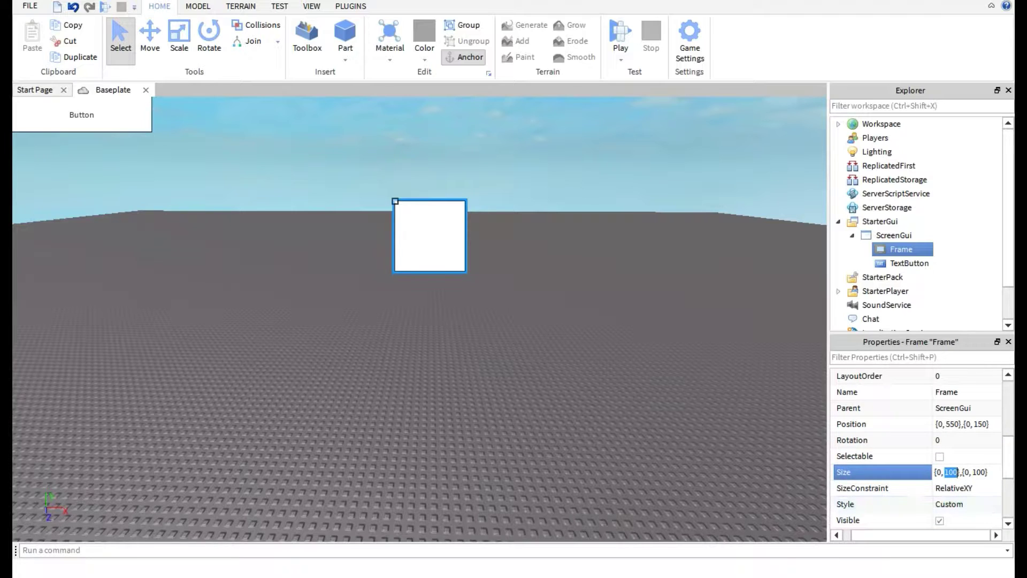
{"action": "type", "text": "400"}
{"action": "key", "text": "Return"}
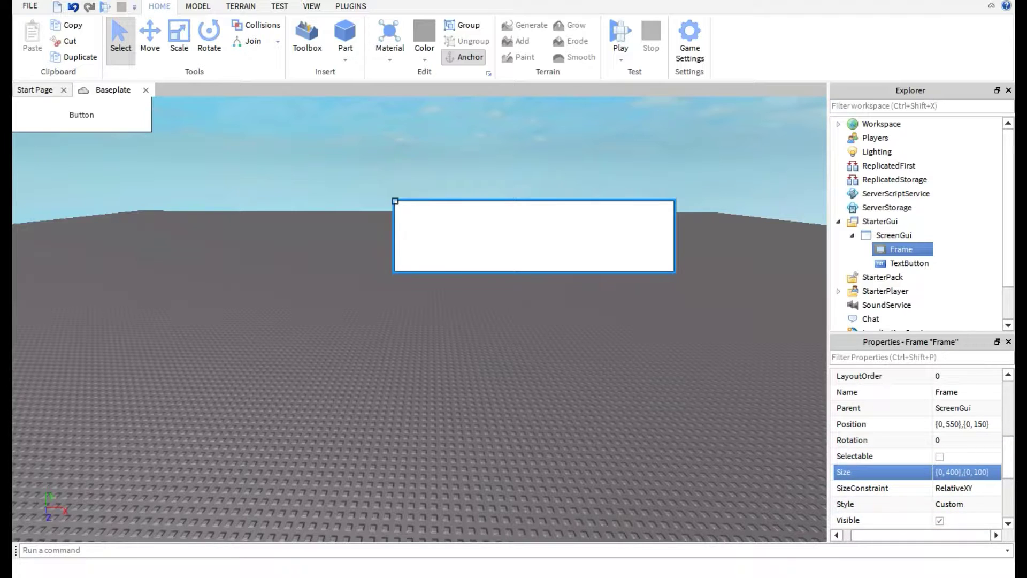
{"action": "left_click", "coordinate": [979, 473]}
{"action": "double_click", "coordinate": [979, 473]}
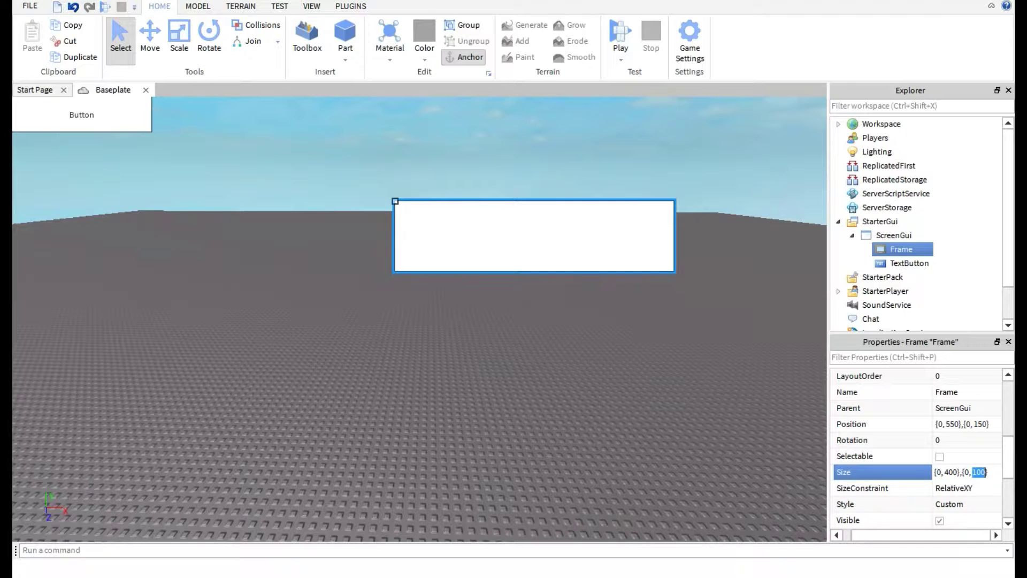
{"action": "type", "text": "400"}
{"action": "key", "text": "Return"}
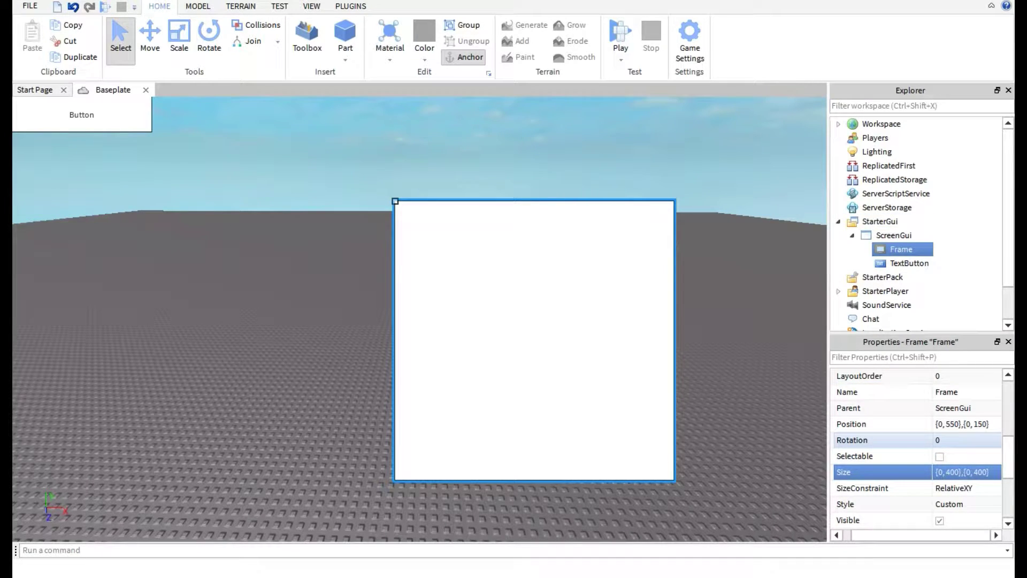
- Set the Frame's horizontal position offset to 500
{"action": "left_click", "coordinate": [952, 424]}
{"action": "double_click", "coordinate": [952, 424]}
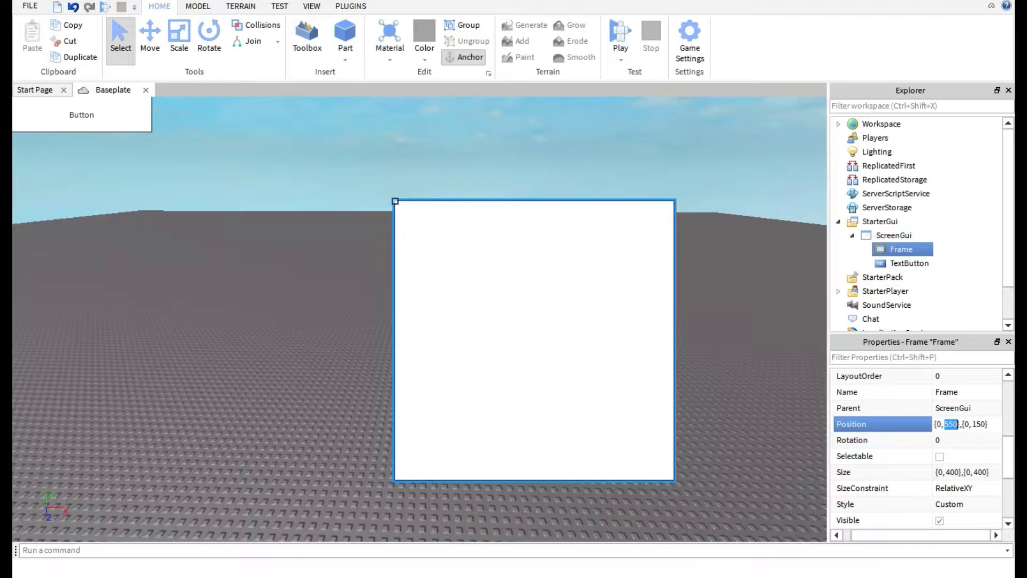
{"action": "type", "text": "500"}
{"action": "key", "text": "Return"}
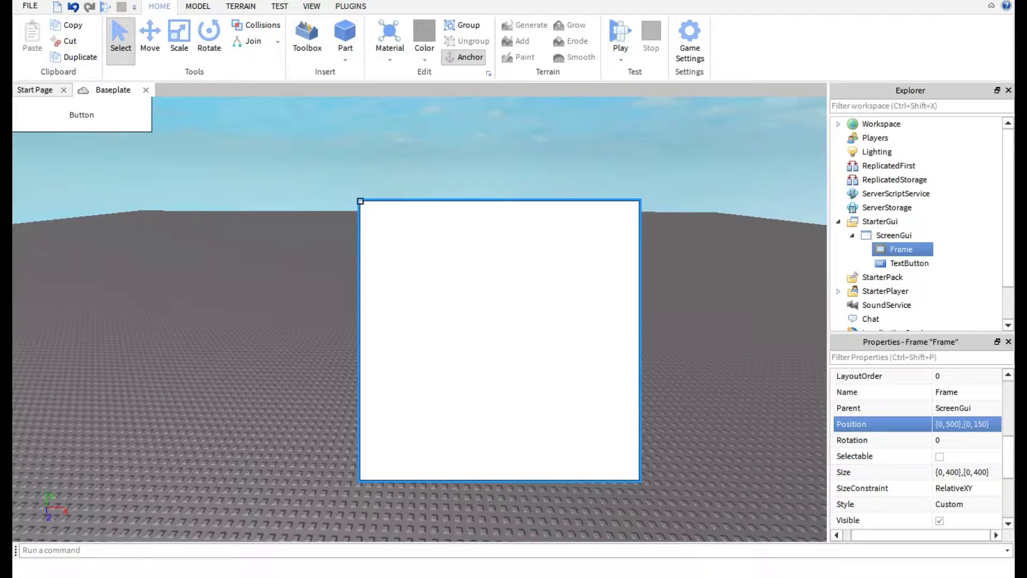
- Reposition the Frame with a vertical offset of 100 and a horizontal offset of 400
{"action": "double_click", "coordinate": [978, 424]}
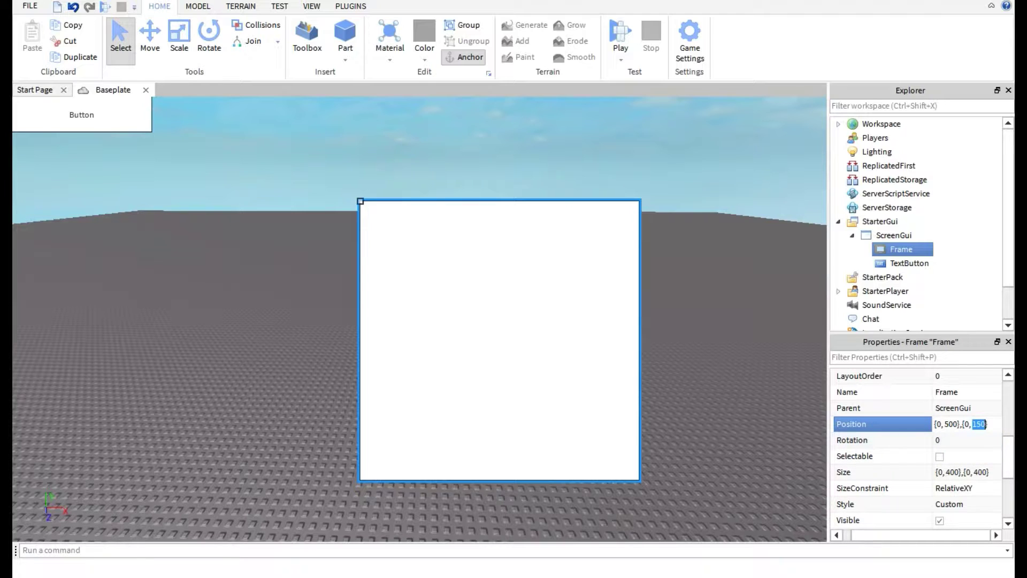
{"action": "type", "text": "100"}
{"action": "key", "text": "Return"}
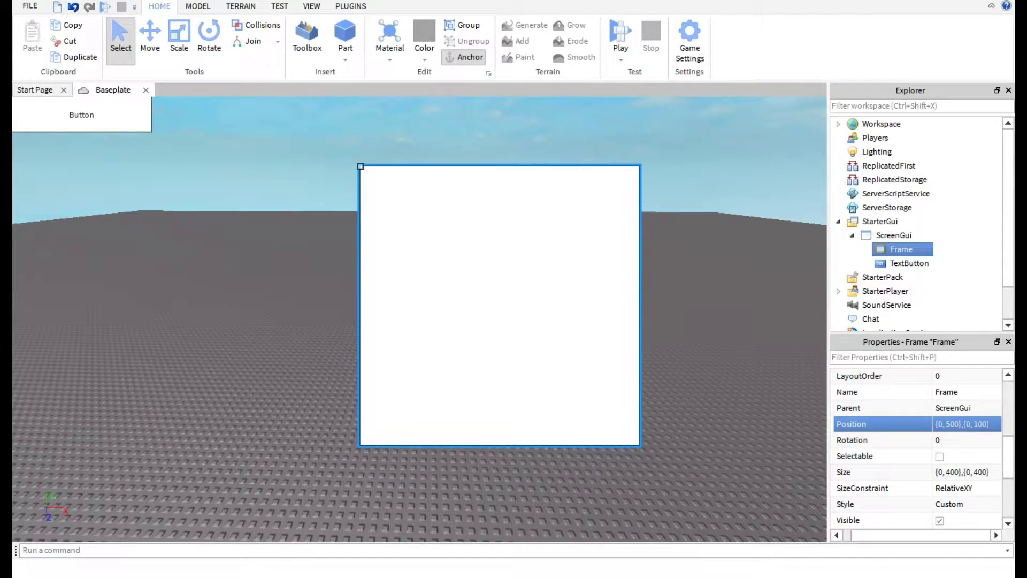
{"action": "left_click", "coordinate": [945, 423]}
{"action": "key", "text": "BackSpace"}
{"action": "type", "text": "4"}
{"action": "key", "text": "Return"}
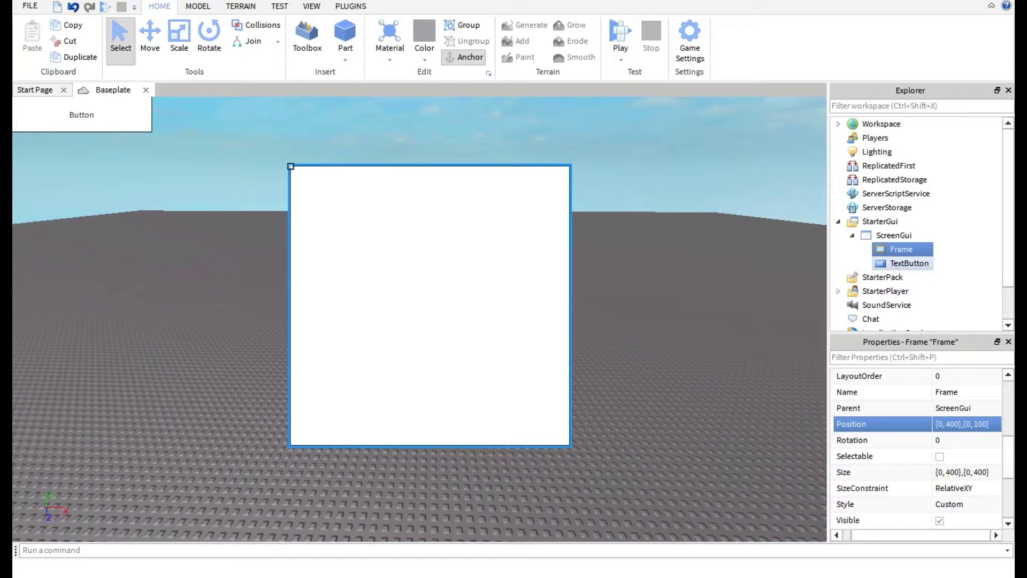
- Set the TextButton's vertical position offset to 300
{"action": "left_click", "coordinate": [909, 263]}
{"action": "scroll", "coordinate": [882, 412], "scroll_direction": "down", "scroll_amount": 1}
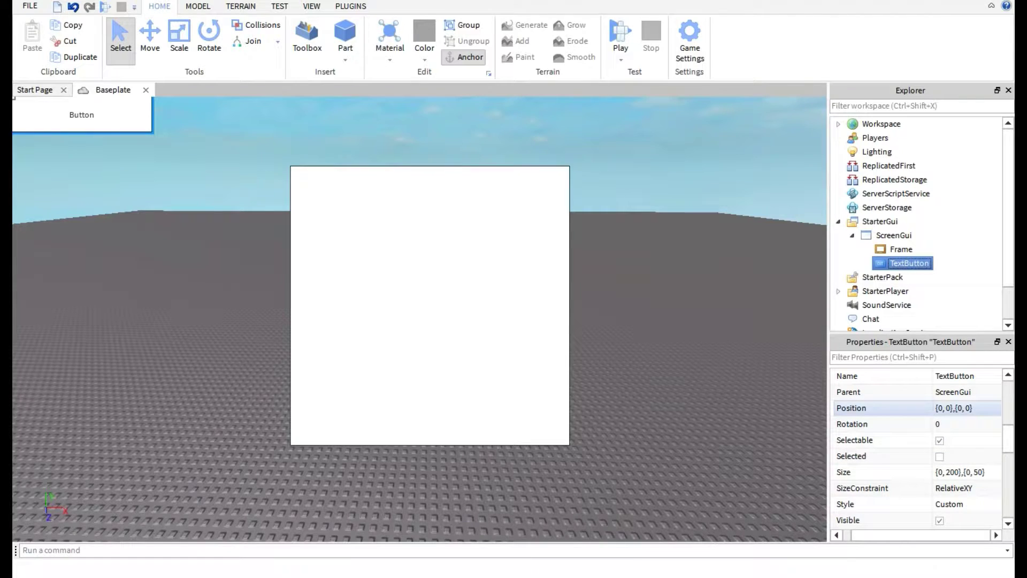
{"action": "left_click", "coordinate": [967, 409]}
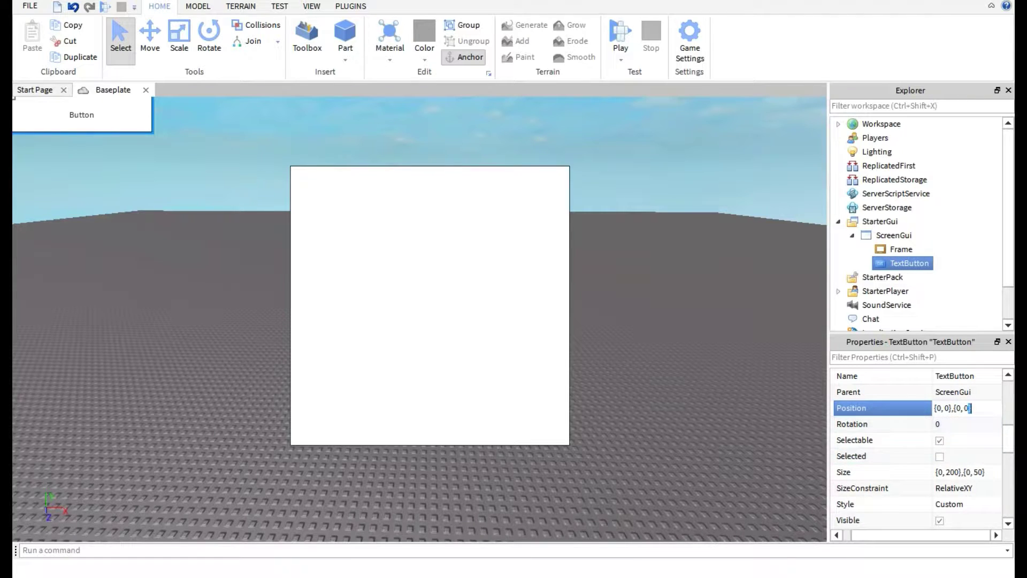
{"action": "left_click", "coordinate": [964, 408]}
{"action": "type", "text": "10"}
{"action": "key", "text": "Return"}
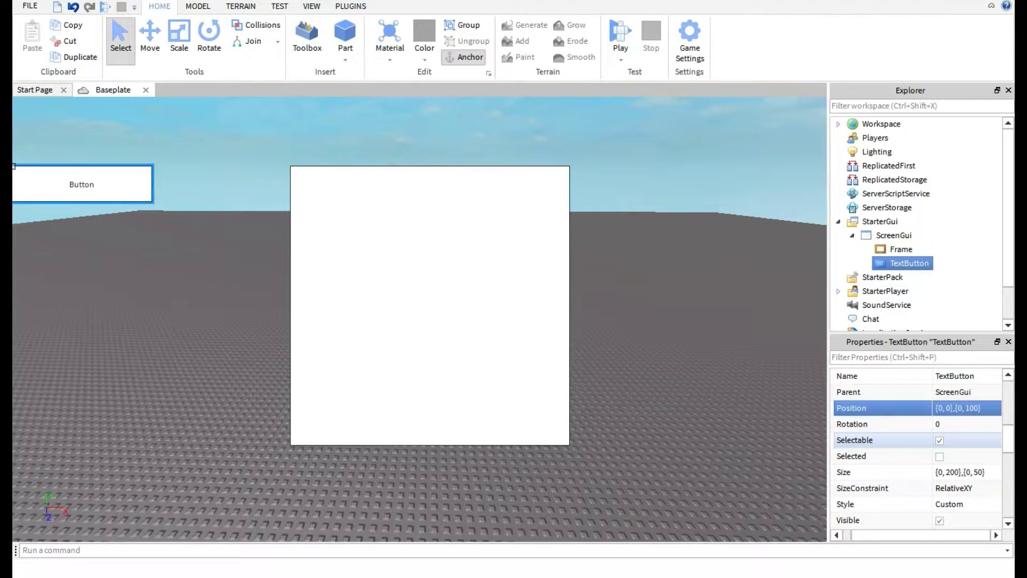
{"action": "left_click", "coordinate": [957, 408]}
{"action": "left_click", "coordinate": [951, 408]}
{"action": "key", "text": "BackSpace"}
{"action": "type", "text": "3"}
{"action": "key", "text": "Return"}
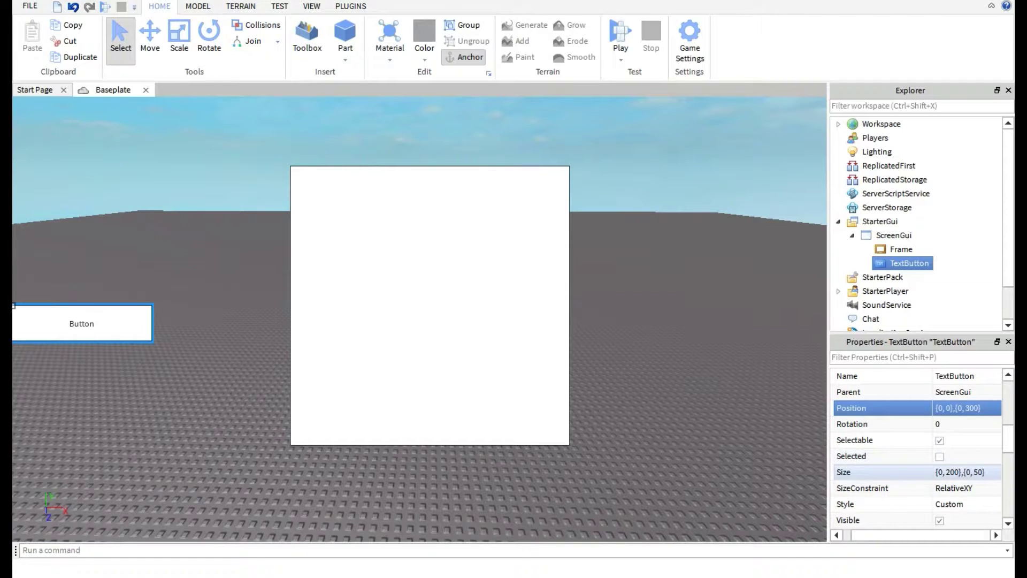
- Resize the TextButton to a width offset of 150 and a height offset of 65
{"action": "left_click", "coordinate": [955, 472]}
{"action": "left_click", "coordinate": [954, 472]}
{"action": "key", "text": "BackSpace"}
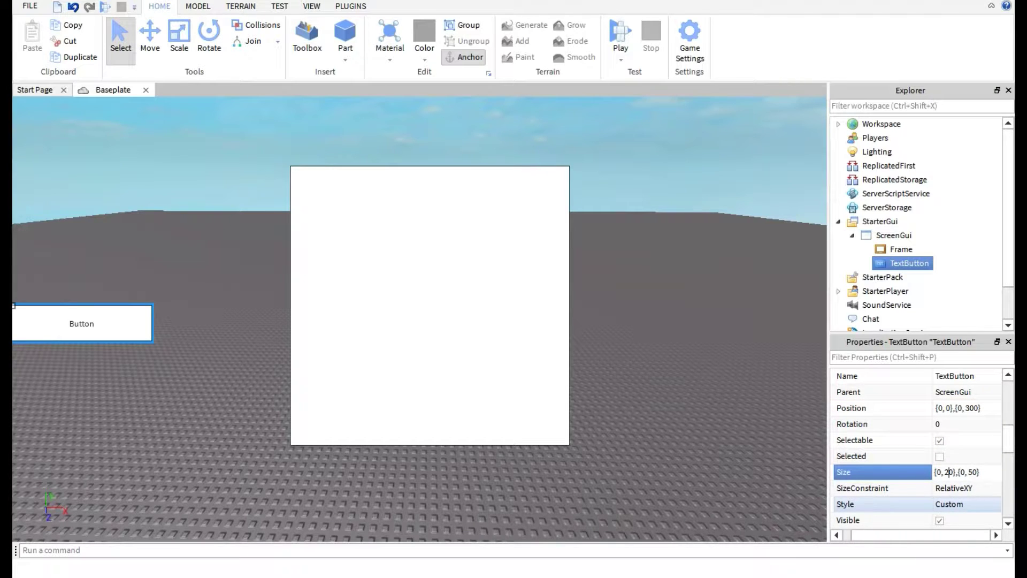
{"action": "key", "text": "BackSpace"}
{"action": "type", "text": "15"}
{"action": "key", "text": "Return"}
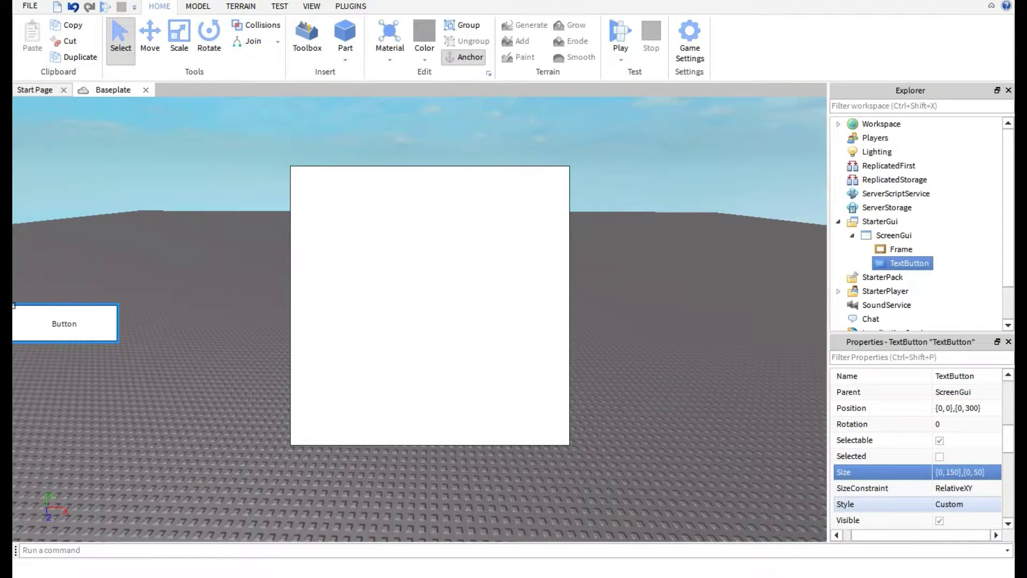
{"action": "left_click", "coordinate": [977, 472]}
{"action": "double_click", "coordinate": [976, 472]}
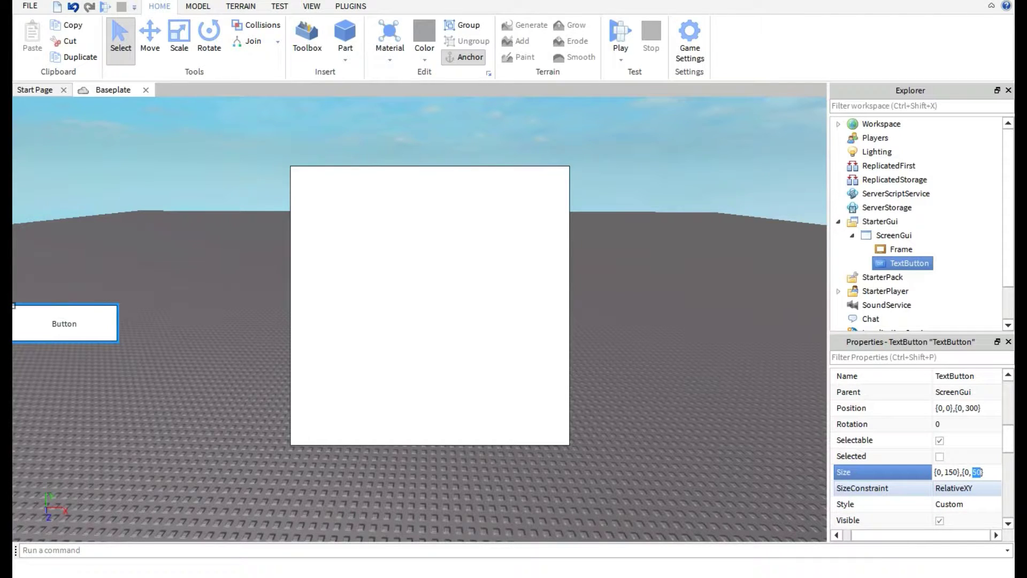
{"action": "type", "text": "65"}
{"action": "key", "text": "Return"}
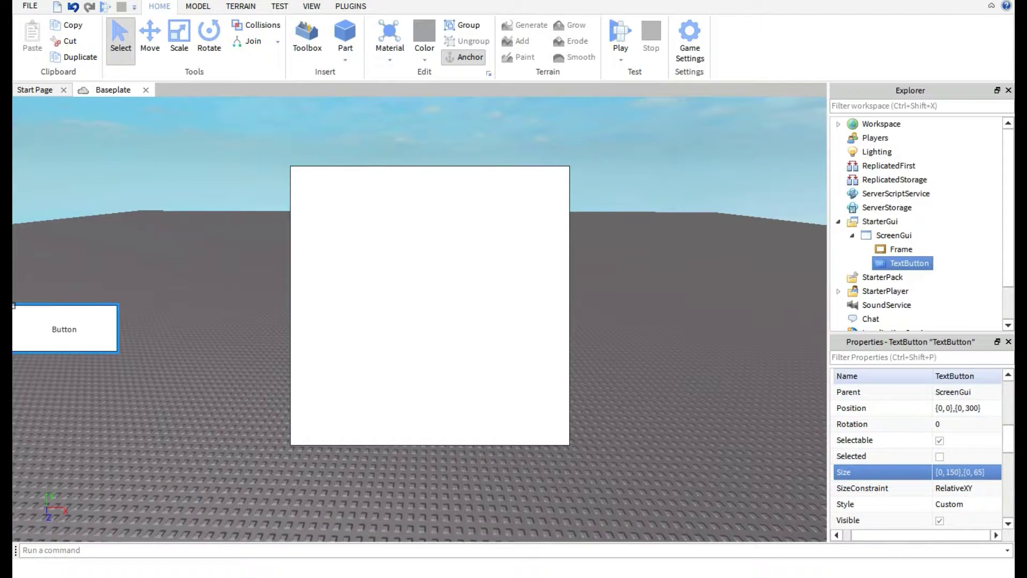
- Change the TextButton's Style to the blue rounded RobloxRoundDefaultButton
{"action": "scroll", "coordinate": [915, 447], "scroll_direction": "down", "scroll_amount": 6}
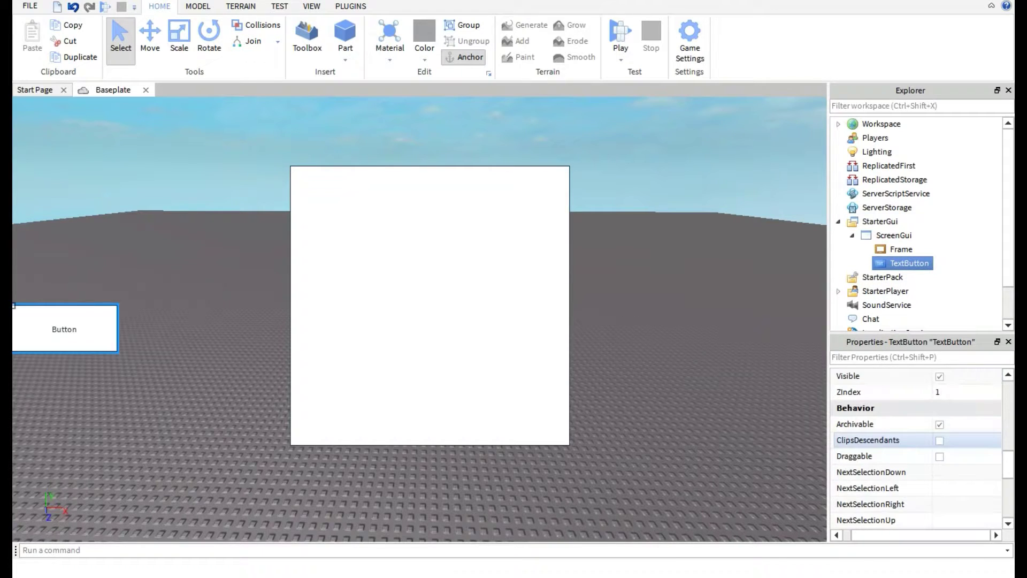
{"action": "scroll", "coordinate": [916, 447], "scroll_direction": "down", "scroll_amount": 2}
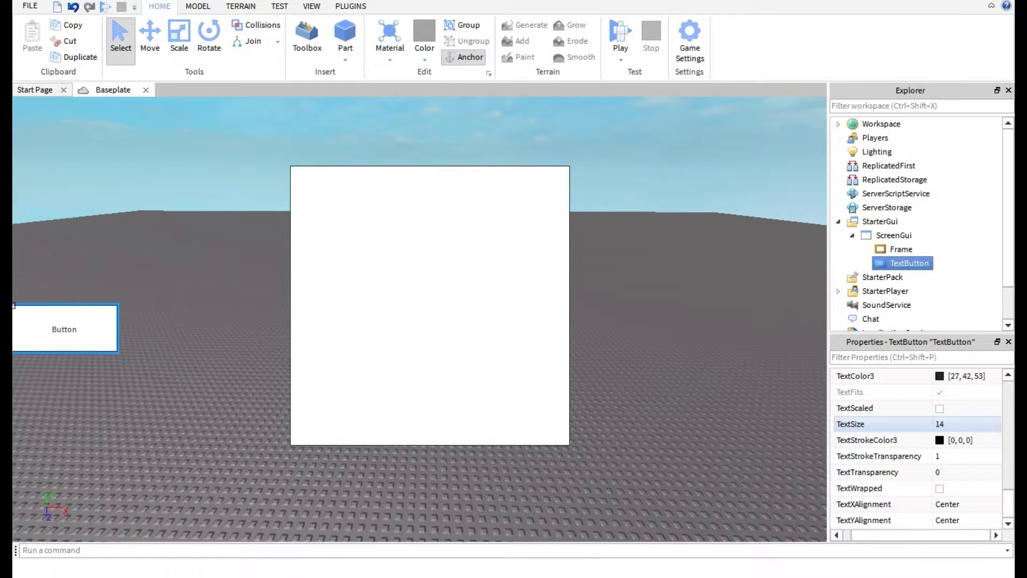
{"action": "scroll", "coordinate": [915, 423], "scroll_direction": "up", "scroll_amount": 7}
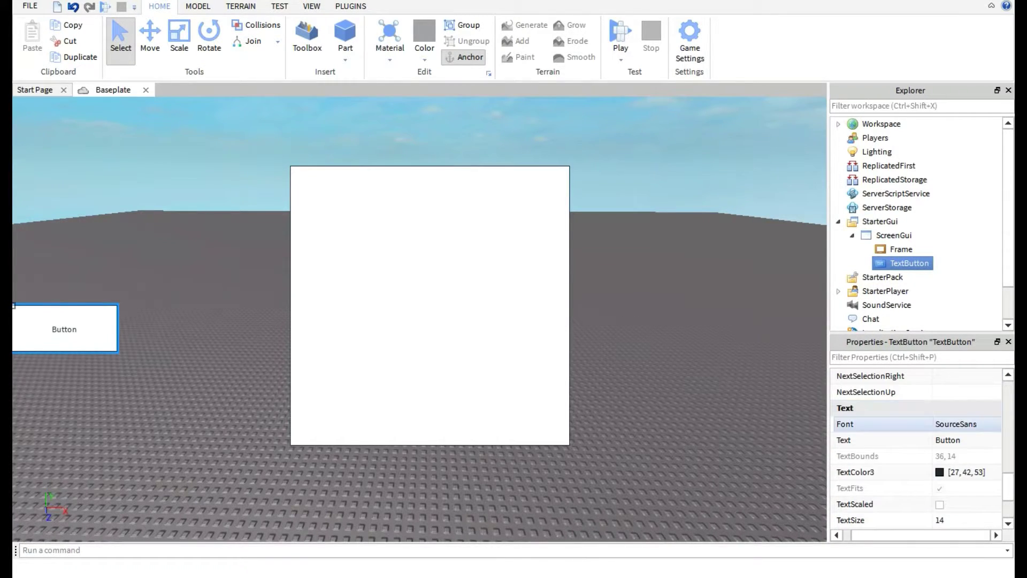
{"action": "left_click", "coordinate": [966, 424]}
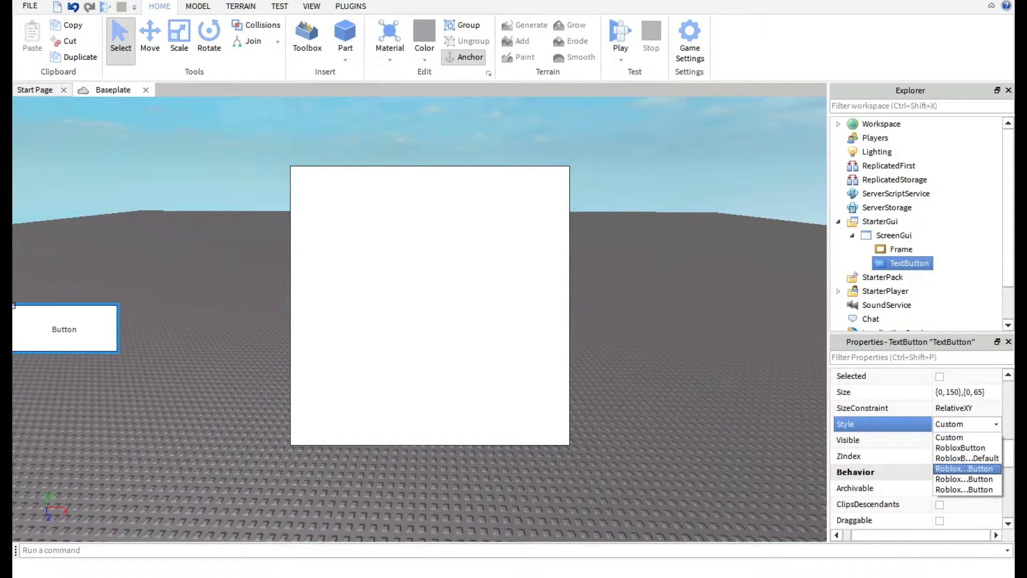
{"action": "left_click", "coordinate": [966, 468]}
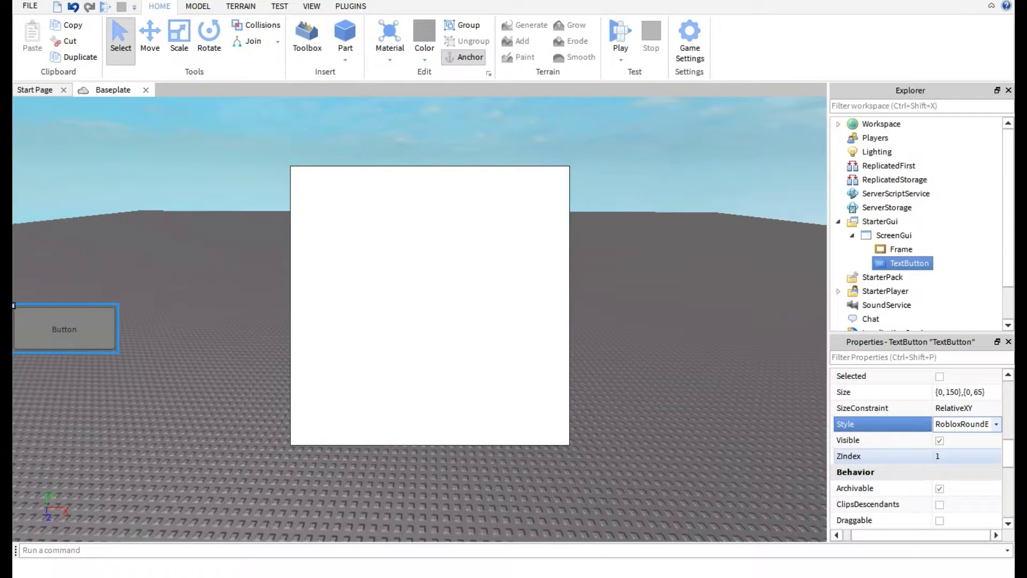
{"action": "left_click", "coordinate": [967, 424]}
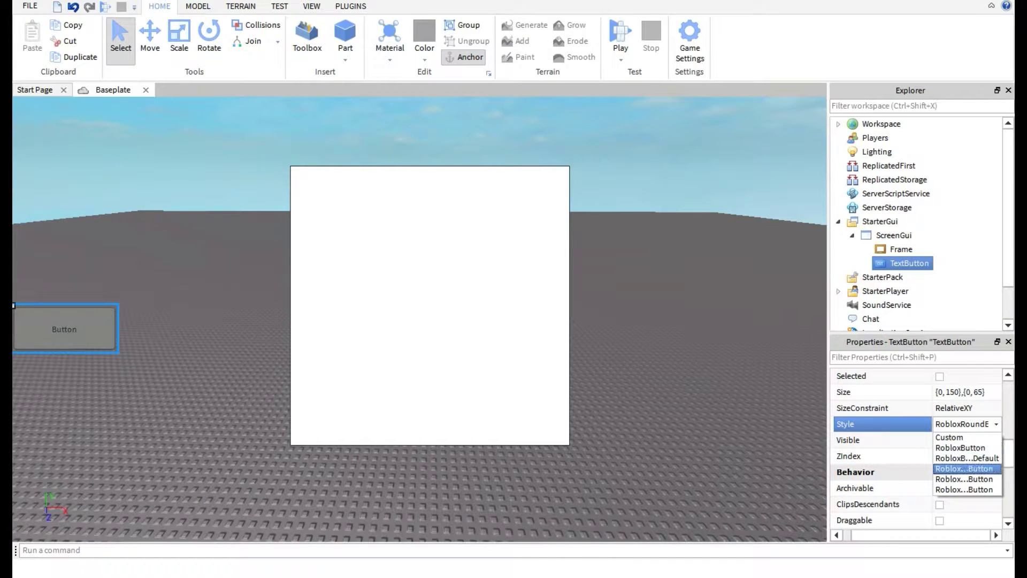
{"action": "left_click", "coordinate": [967, 478]}
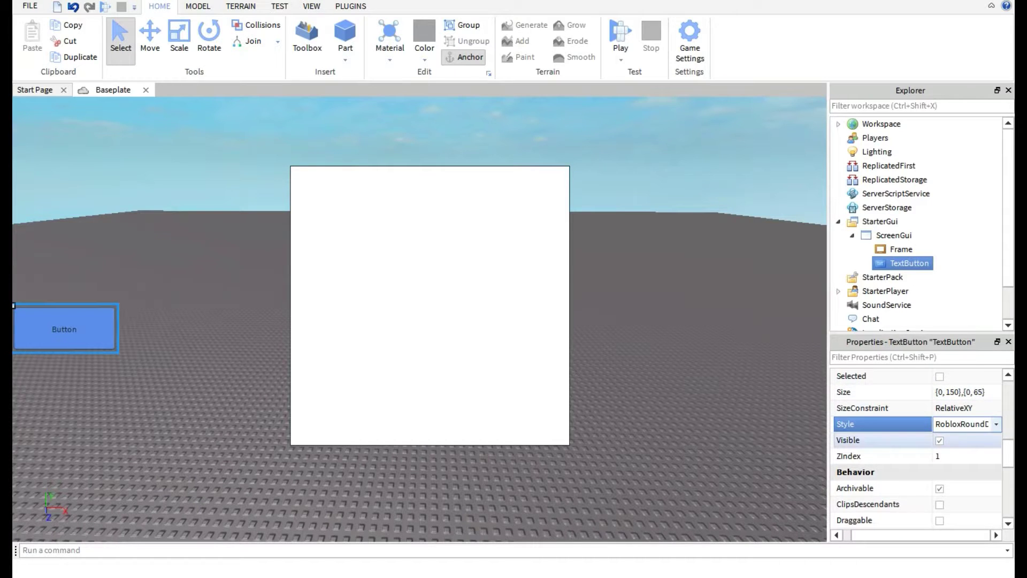
- Change the TextButton's displayed text to "Shop"
{"action": "scroll", "coordinate": [919, 450], "scroll_direction": "down", "scroll_amount": 3}
{"action": "scroll", "coordinate": [919, 424], "scroll_direction": "up", "scroll_amount": 1}
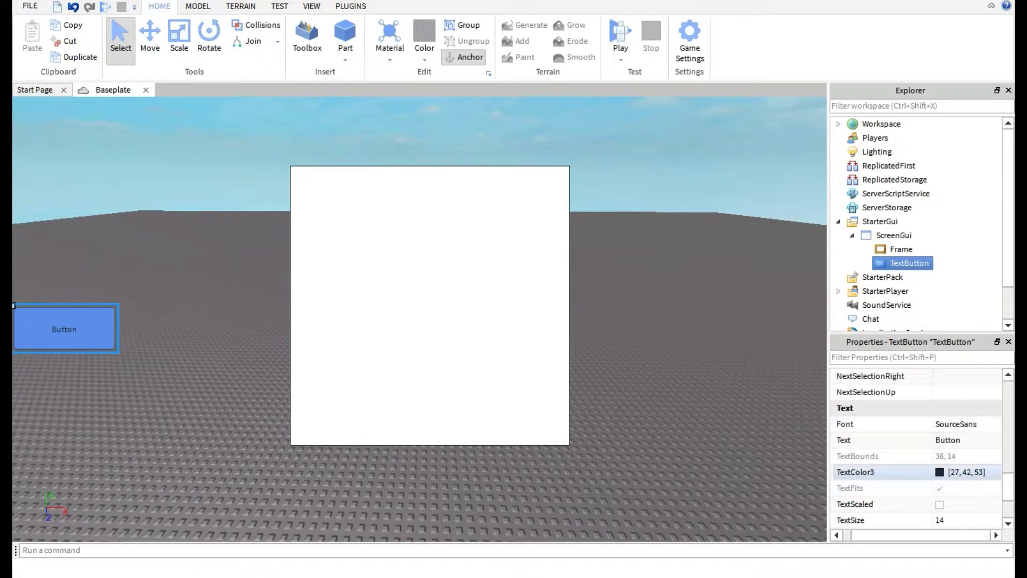
{"action": "left_click", "coordinate": [946, 439]}
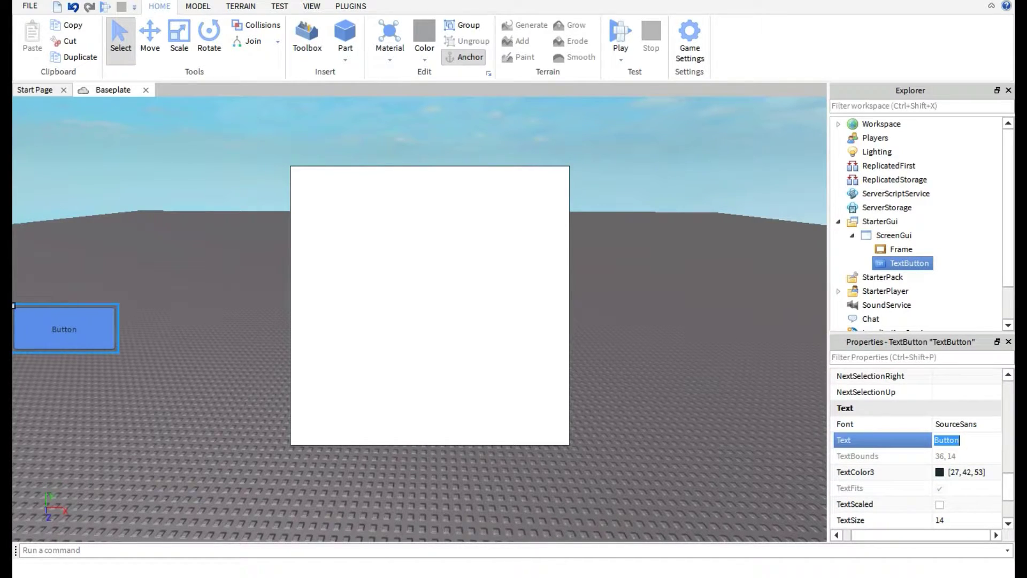
{"action": "key", "text": "BackSpace"}
{"action": "type", "text": "SHOP"}
{"action": "key", "text": "BackSpace"}
{"action": "key", "text": "BackSpace"}
{"action": "key", "text": "BackSpace"}
{"action": "type", "text": "hop"}
{"action": "key", "text": "Return"}
- Enable TextScaled for the TextButton and set its font to Cartoon
{"action": "scroll", "coordinate": [882, 407], "scroll_direction": "down", "scroll_amount": 3}
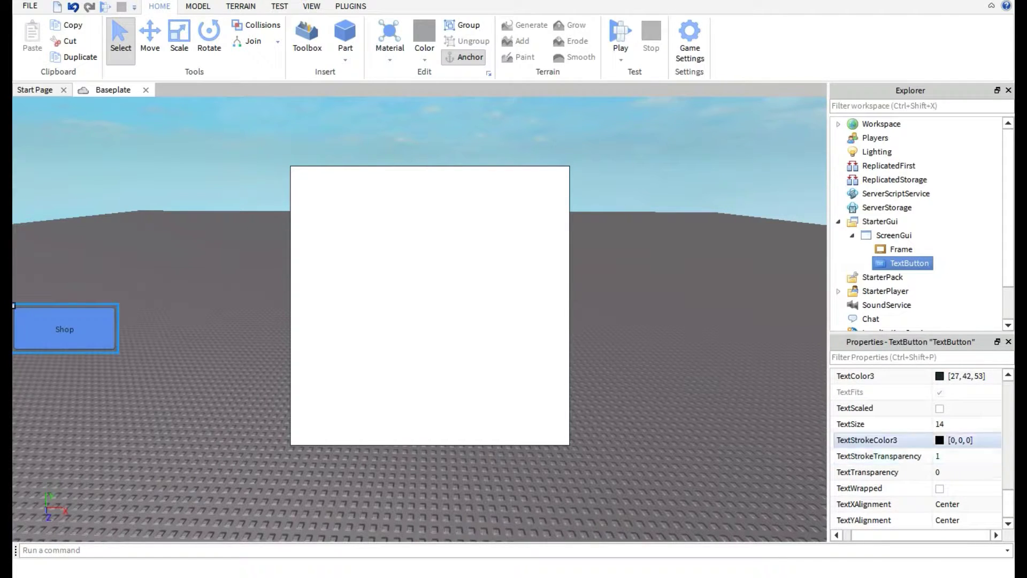
{"action": "left_click", "coordinate": [939, 408]}
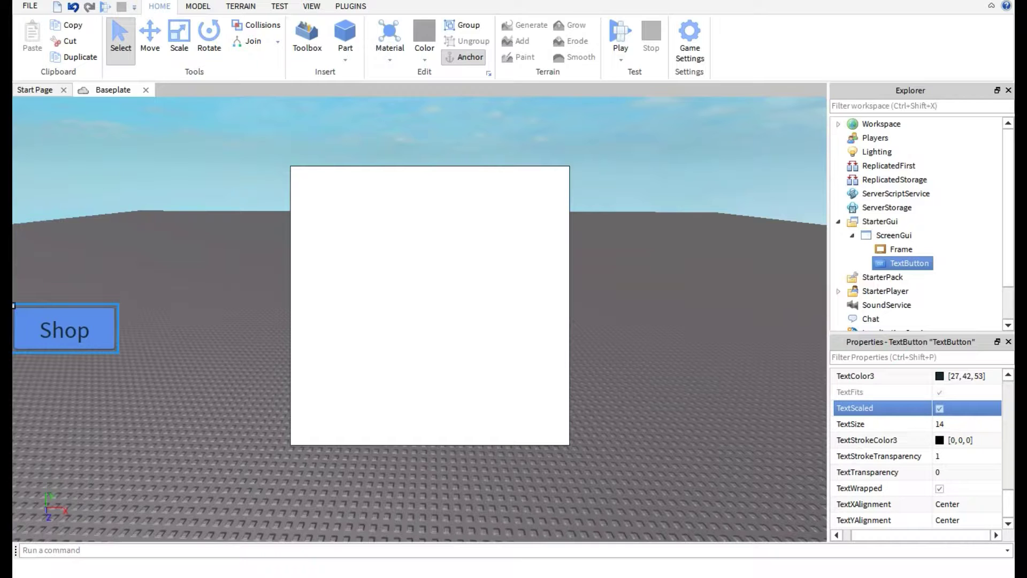
{"action": "scroll", "coordinate": [882, 423], "scroll_direction": "up", "scroll_amount": 1}
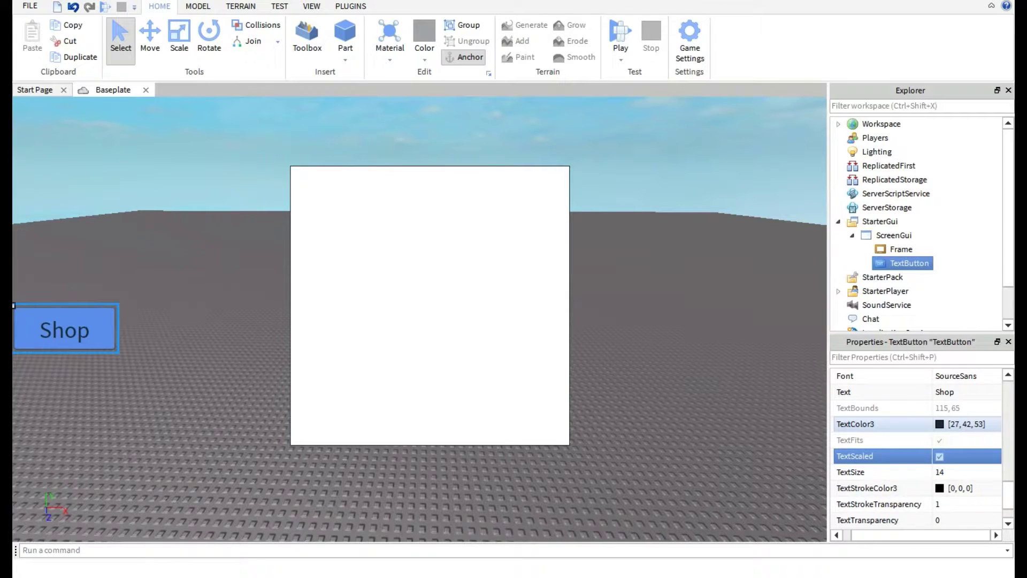
{"action": "scroll", "coordinate": [957, 472], "scroll_direction": "up", "scroll_amount": 1}
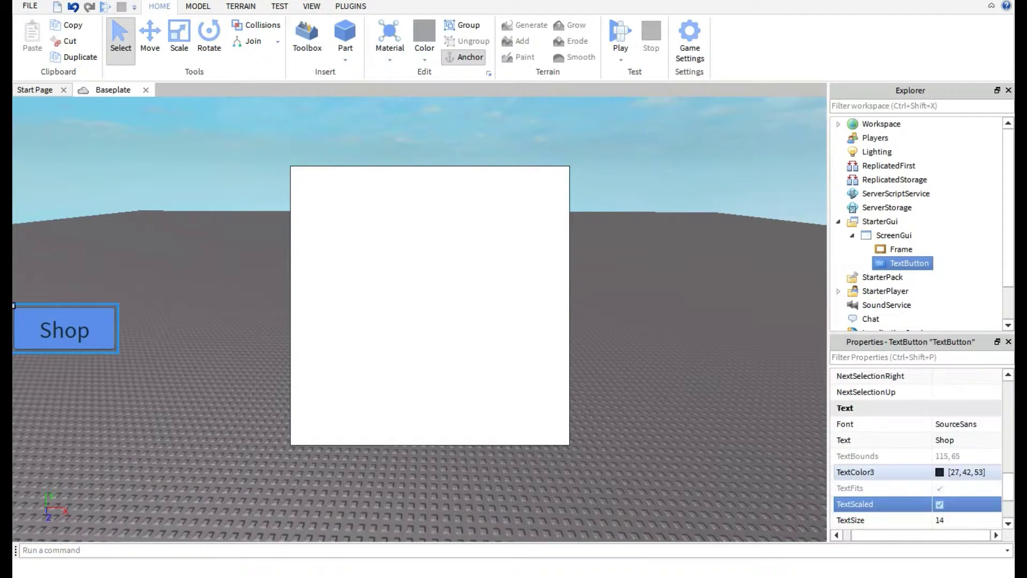
{"action": "left_click", "coordinate": [963, 424]}
{"action": "left_click", "coordinate": [968, 424]}
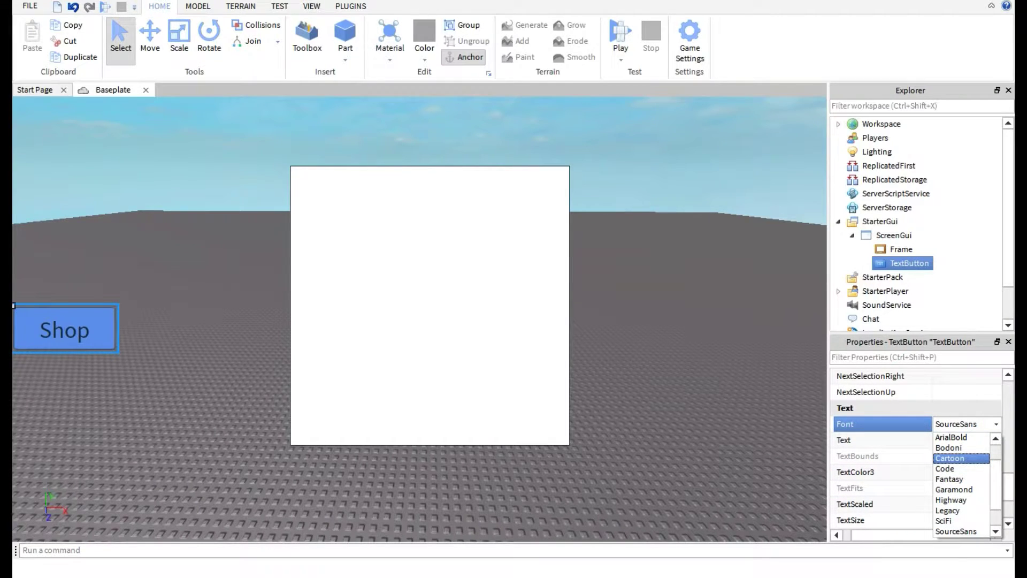
{"action": "left_click", "coordinate": [958, 458]}
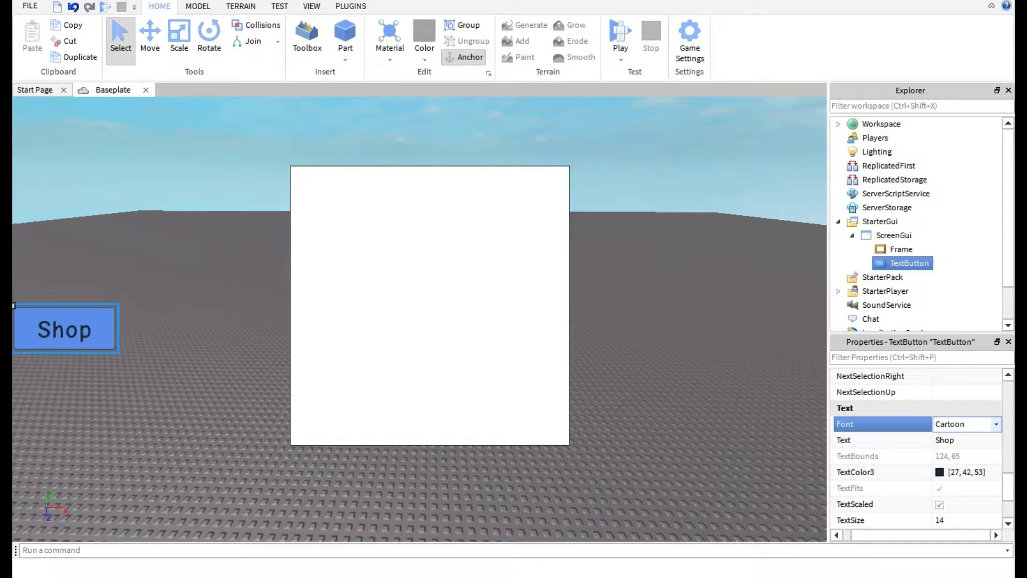
- Set the TextButton's BackgroundColor3 to light yellow (255, 255, 127)
{"action": "scroll", "coordinate": [883, 471], "scroll_direction": "down", "scroll_amount": 1}
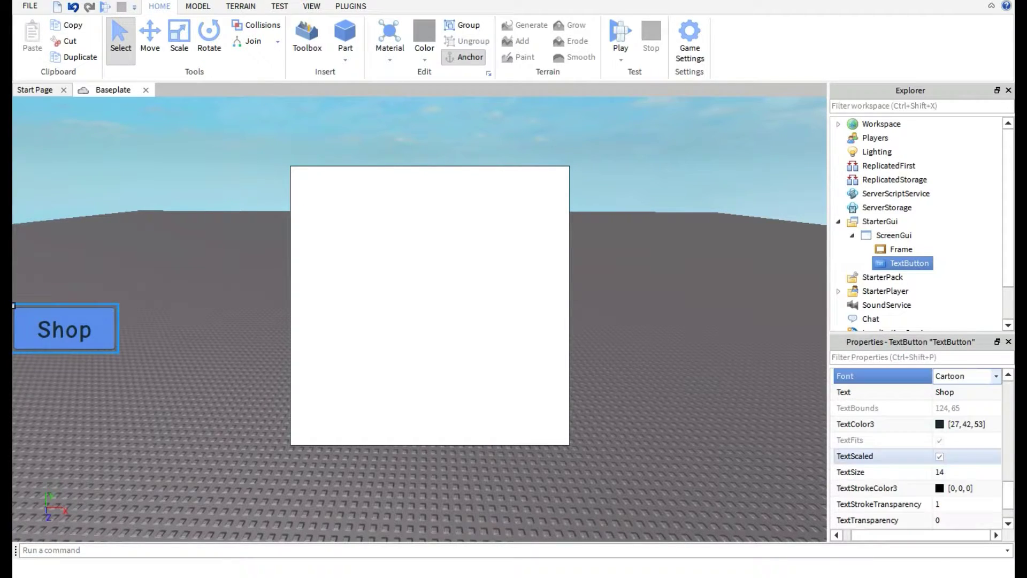
{"action": "scroll", "coordinate": [883, 455], "scroll_direction": "up", "scroll_amount": 5}
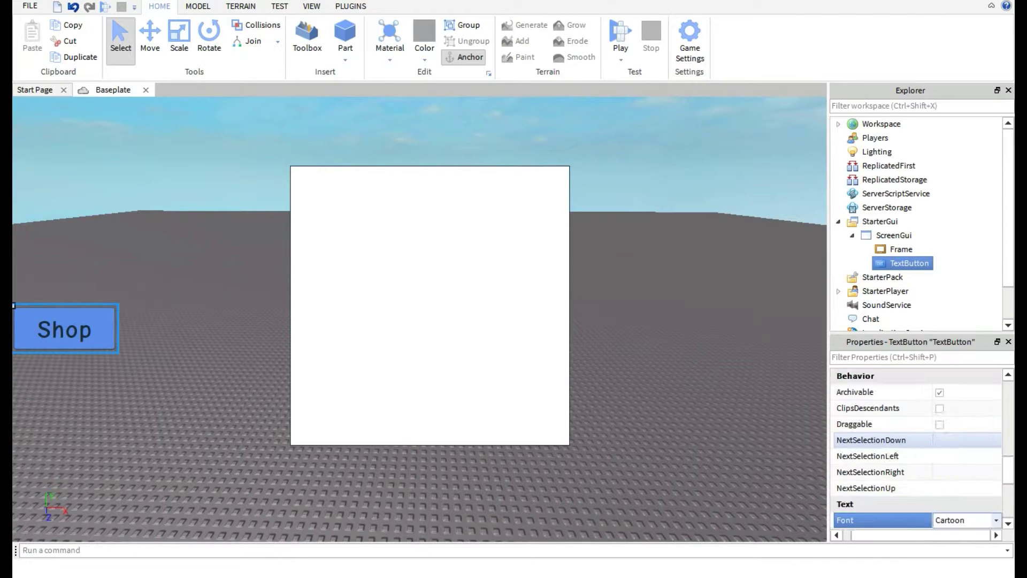
{"action": "scroll", "coordinate": [883, 440], "scroll_direction": "up", "scroll_amount": 5}
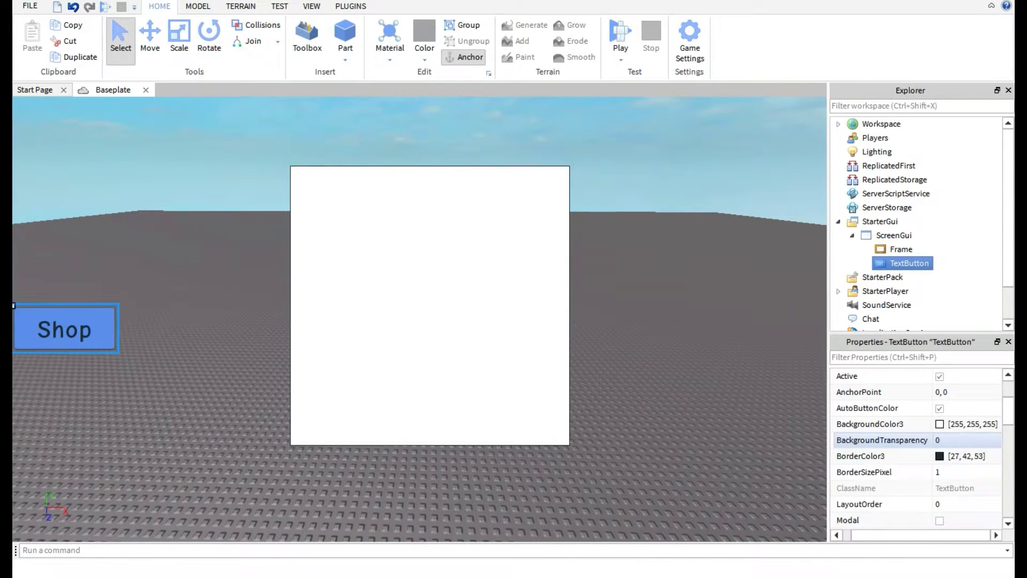
{"action": "scroll", "coordinate": [883, 440], "scroll_direction": "up", "scroll_amount": 3}
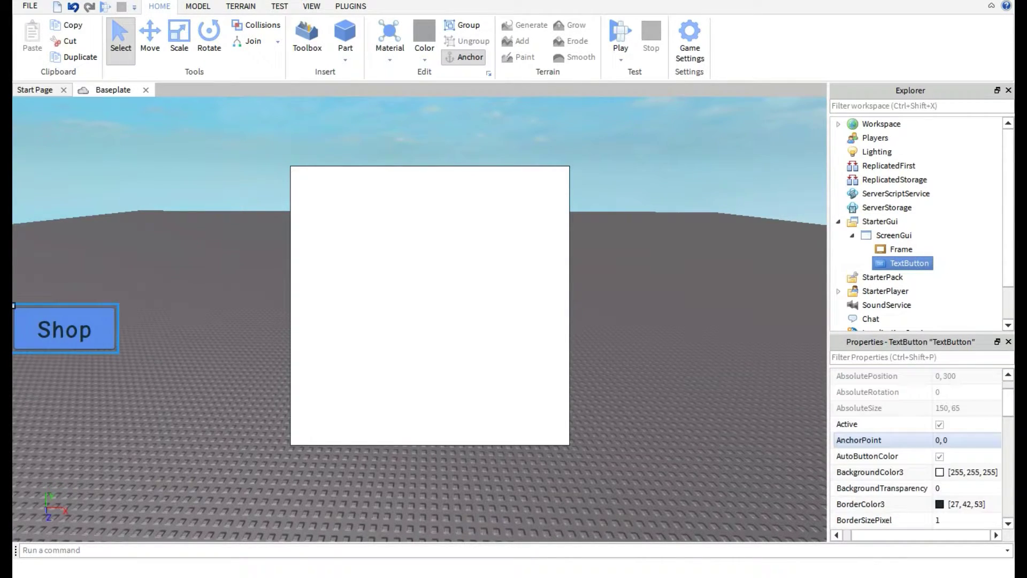
{"action": "left_click", "coordinate": [939, 473]}
{"action": "left_click_drag", "start_coordinate": [578, 220], "coordinate": [542, 223]}
{"action": "left_click", "coordinate": [447, 216]}
{"action": "left_click", "coordinate": [631, 236]}
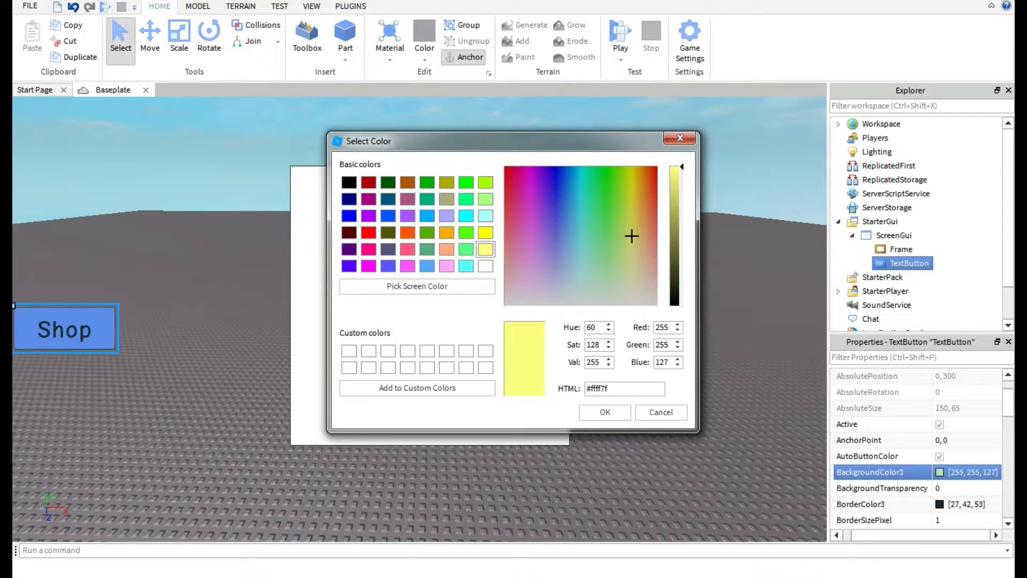
{"action": "left_click", "coordinate": [605, 412]}
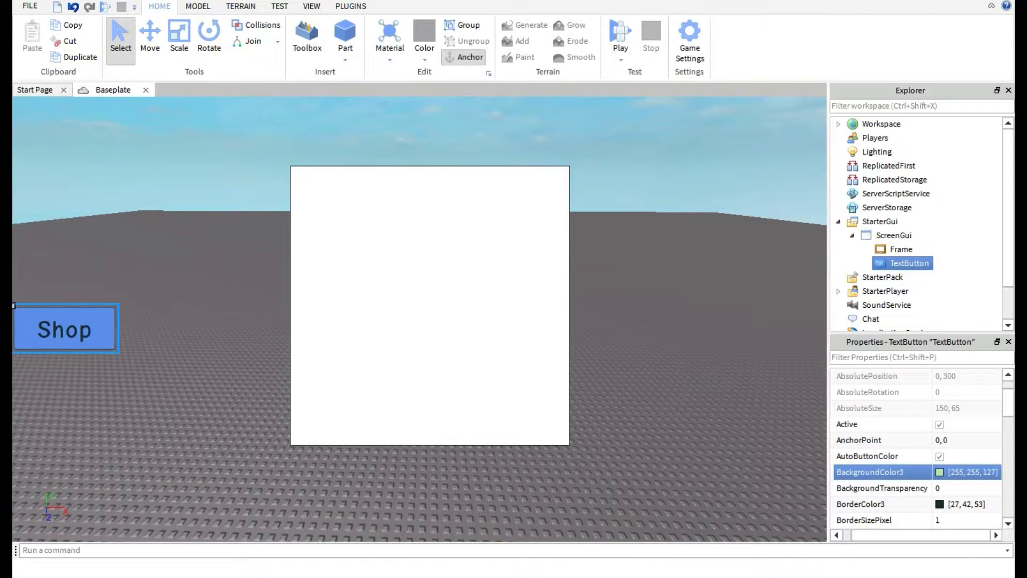
- Hide the Frame by turning off its Visible property, and turn the property back on
{"action": "left_click", "coordinate": [901, 249]}
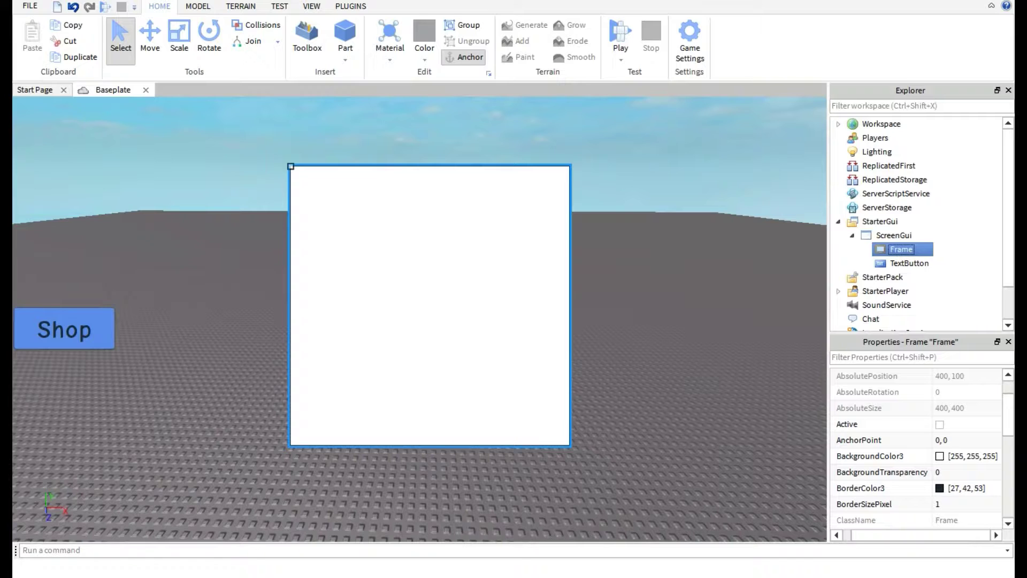
{"action": "scroll", "coordinate": [910, 424], "scroll_direction": "down", "scroll_amount": 5}
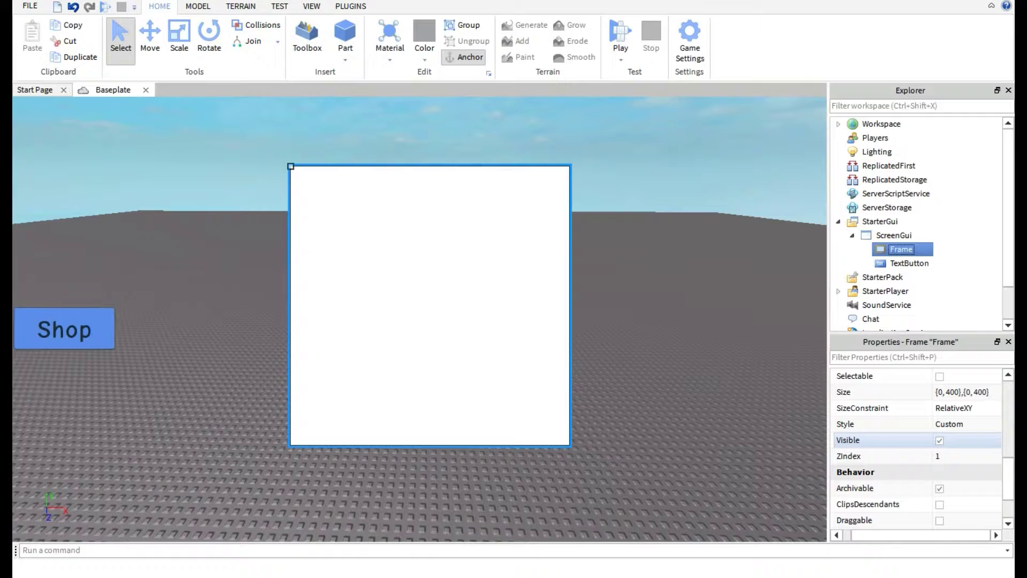
{"action": "left_click", "coordinate": [940, 440]}
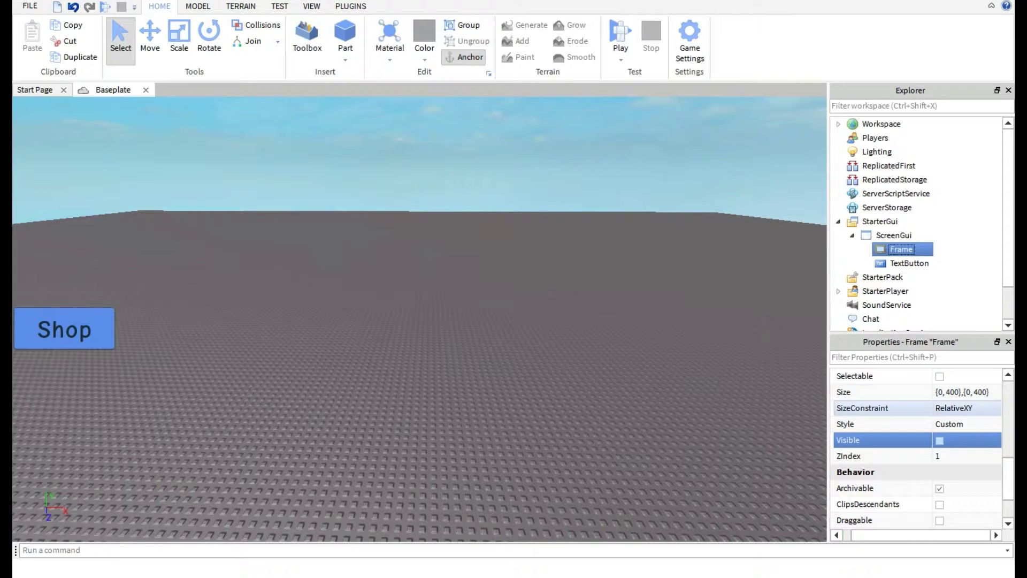
{"action": "left_click", "coordinate": [939, 440]}
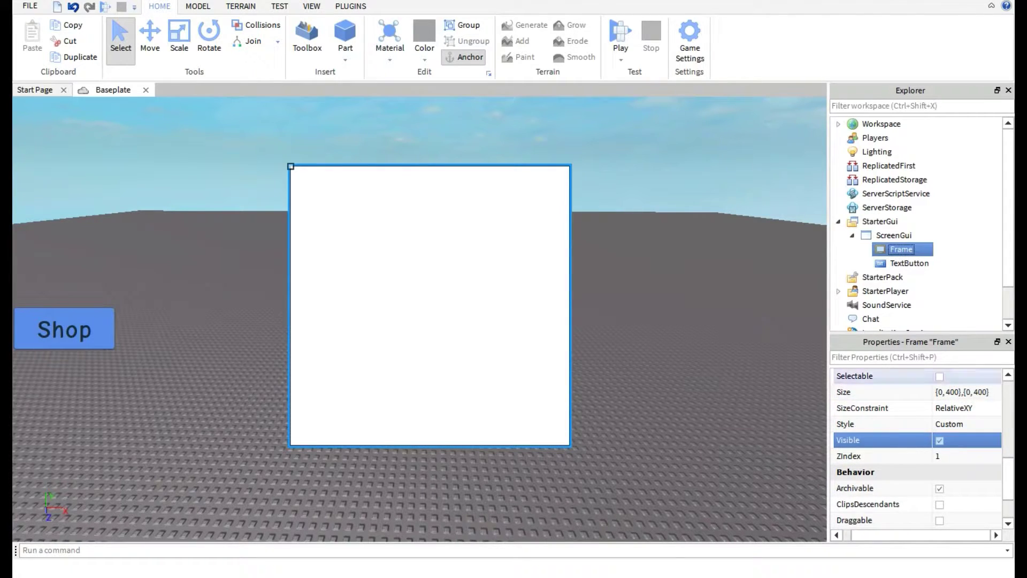
{"action": "scroll", "coordinate": [915, 439], "scroll_direction": "down", "scroll_amount": 2}
{"action": "scroll", "coordinate": [915, 444], "scroll_direction": "up", "scroll_amount": 4}
{"action": "scroll", "coordinate": [915, 444], "scroll_direction": "down", "scroll_amount": 1}
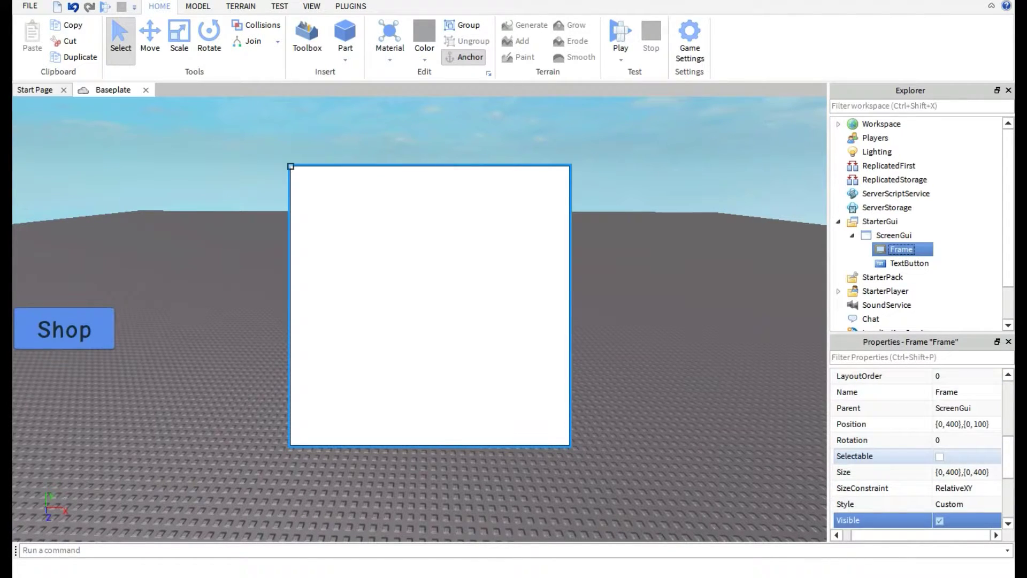
{"action": "scroll", "coordinate": [915, 470], "scroll_direction": "up", "scroll_amount": 5}
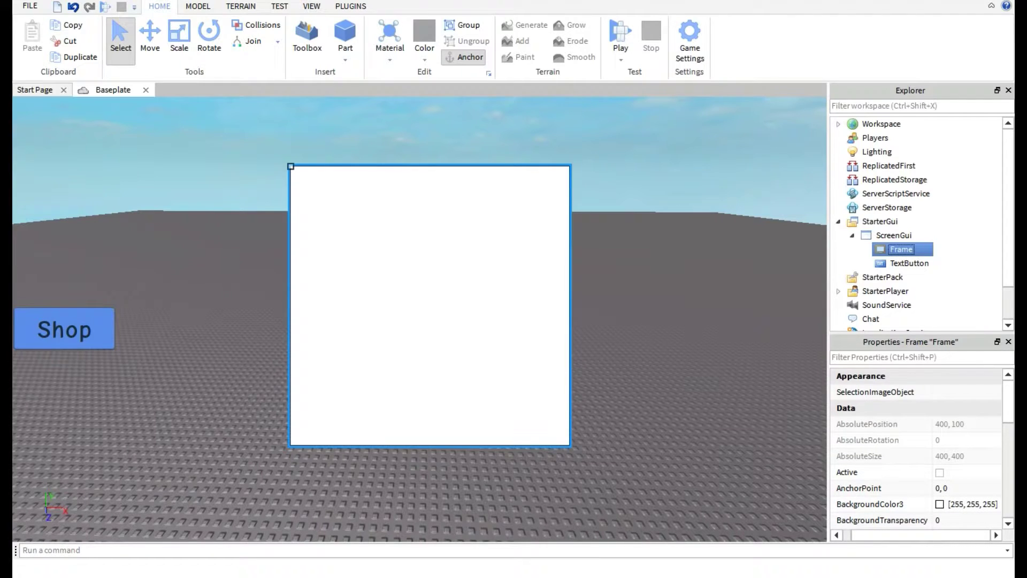
- Insert a TextLabel inside the Frame
{"action": "right_click", "coordinate": [901, 249]}
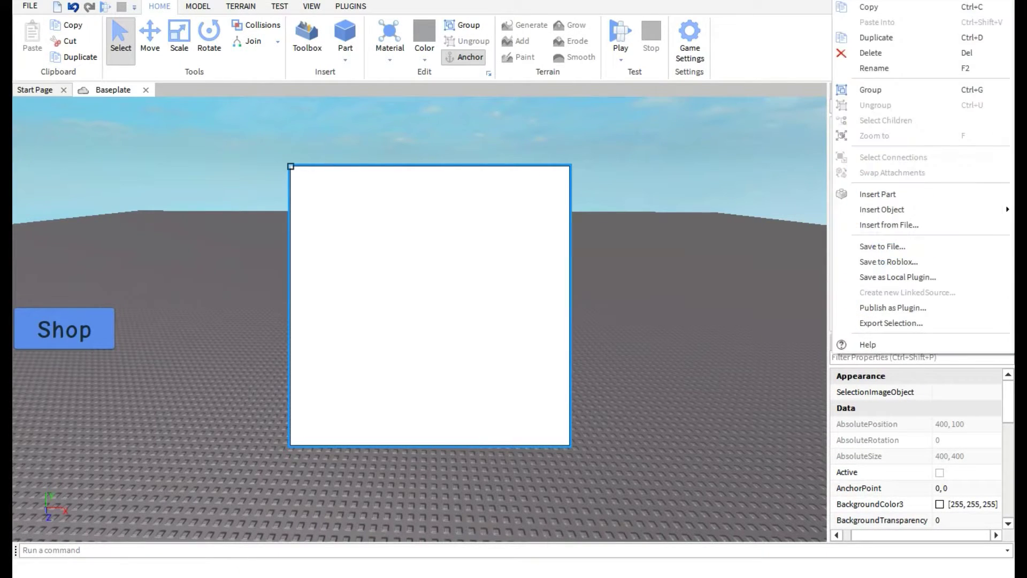
{"action": "mouse_move", "coordinate": [882, 209]}
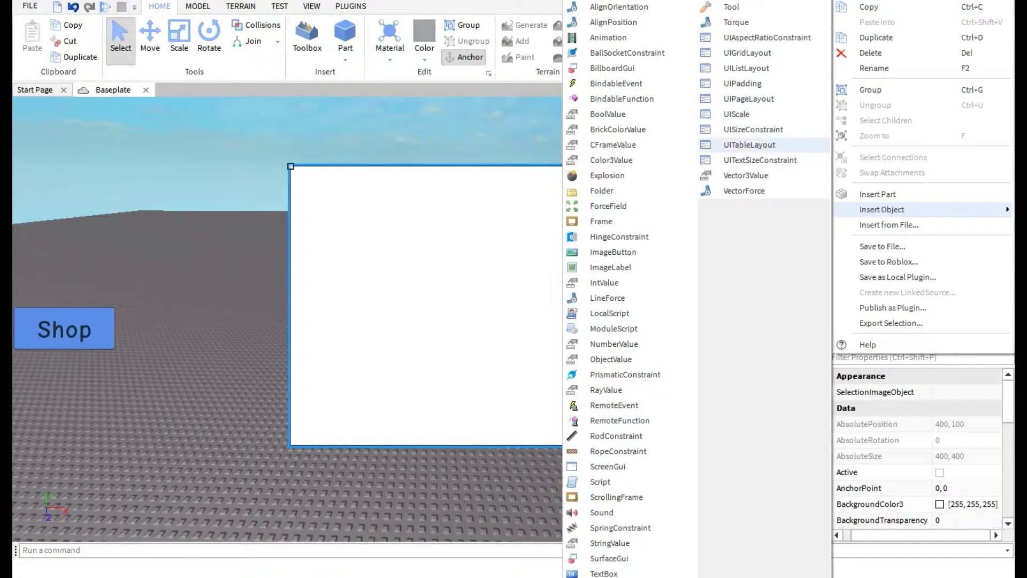
{"action": "left_click", "coordinate": [606, 577]}
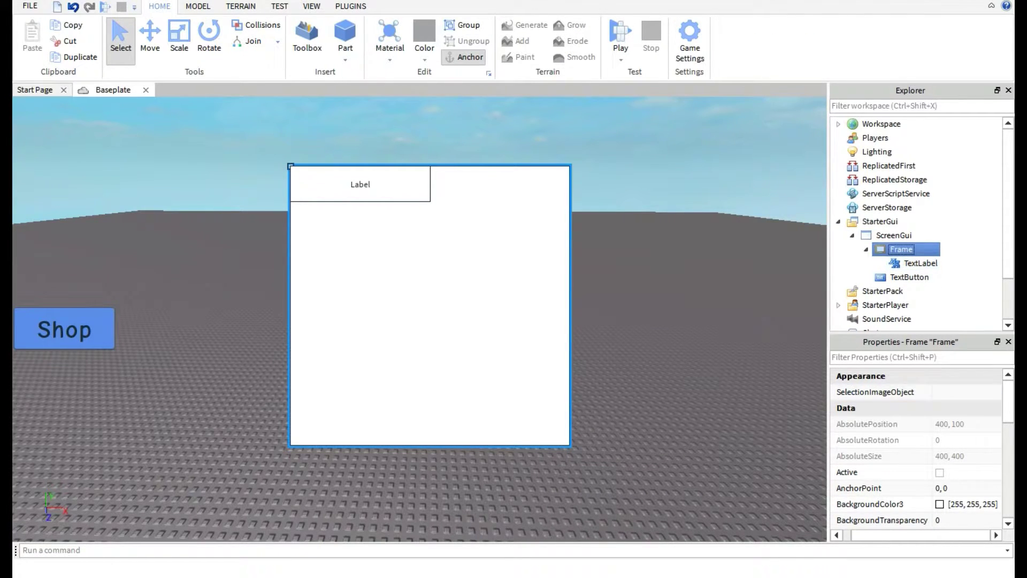
- Try a horizontal Position offset of 500 for the Frame, and undo the change
{"action": "scroll", "coordinate": [883, 424], "scroll_direction": "down", "scroll_amount": 1}
{"action": "scroll", "coordinate": [883, 424], "scroll_direction": "down", "scroll_amount": 2}
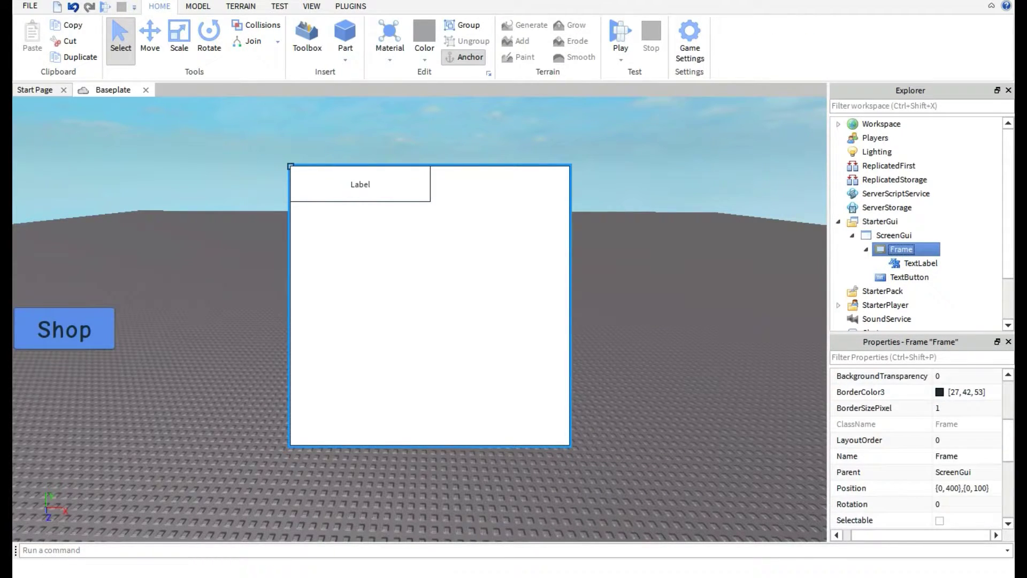
{"action": "left_click", "coordinate": [951, 488]}
{"action": "double_click", "coordinate": [951, 488]}
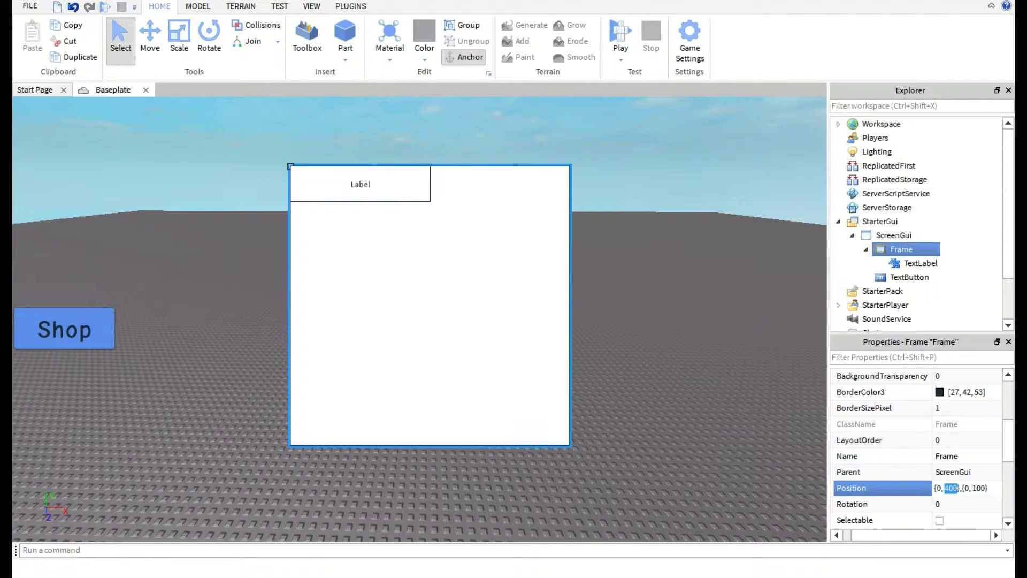
{"action": "left_click", "coordinate": [957, 488]}
{"action": "key", "text": "Left"}
{"action": "key", "text": "Left"}
{"action": "key", "text": "Left"}
{"action": "key", "text": "Left"}
{"action": "key", "text": "Left"}
{"action": "key", "text": "Left"}
{"action": "key", "text": "Left"}
{"action": "key", "text": "Left"}
{"action": "key", "text": "BackSpace"}
{"action": "type", "text": "5"}
{"action": "key", "text": "Return"}
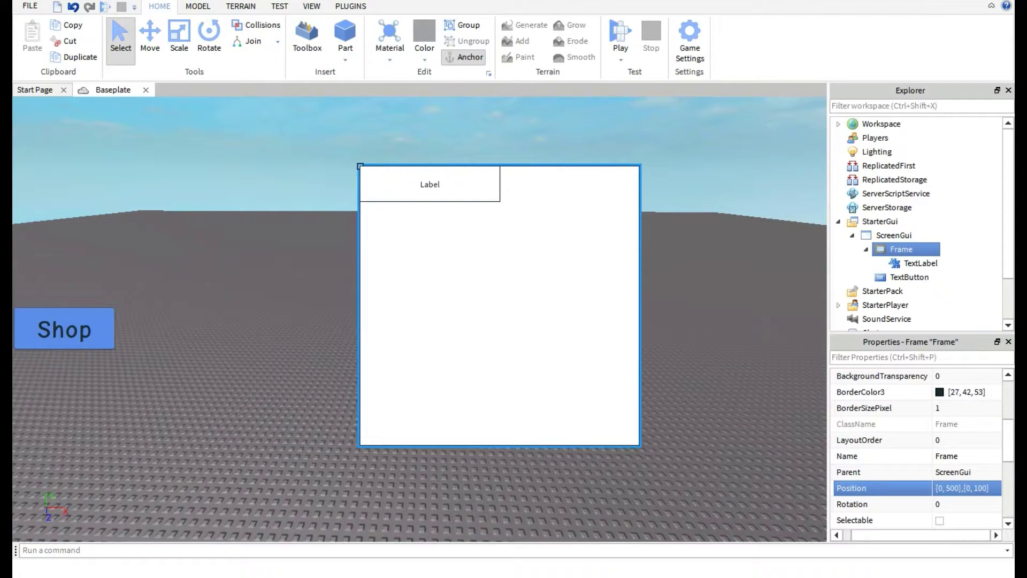
{"action": "key", "text": "ctrl+z"}
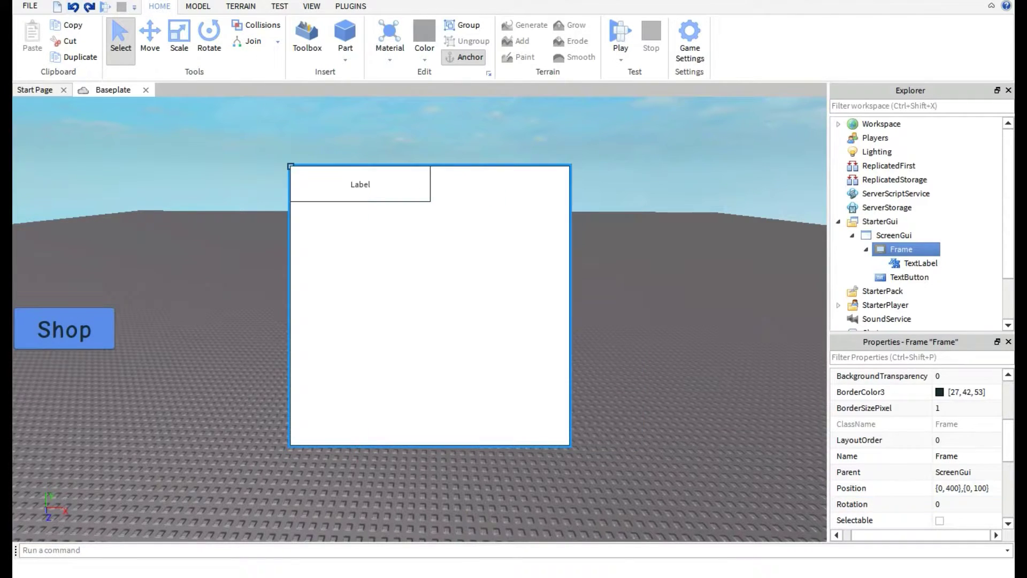
- Set the TextLabel's Position to {0, 100},{0, 0} so it is centred along the Frame's top edge
{"action": "left_click", "coordinate": [920, 262]}
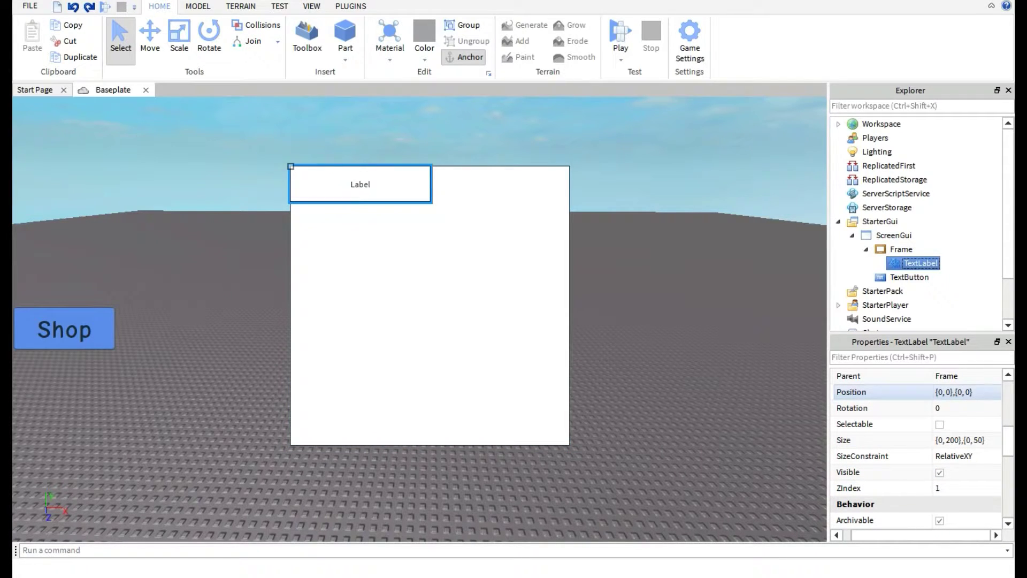
{"action": "double_click", "coordinate": [953, 392]}
{"action": "left_click", "coordinate": [949, 392]}
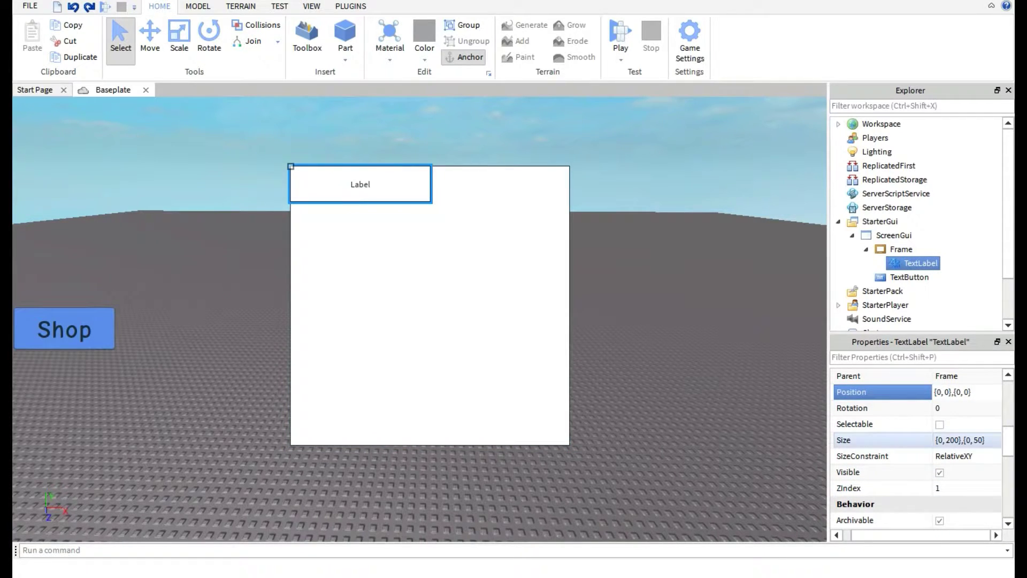
{"action": "type", "text": "10"}
{"action": "key", "text": "Return"}
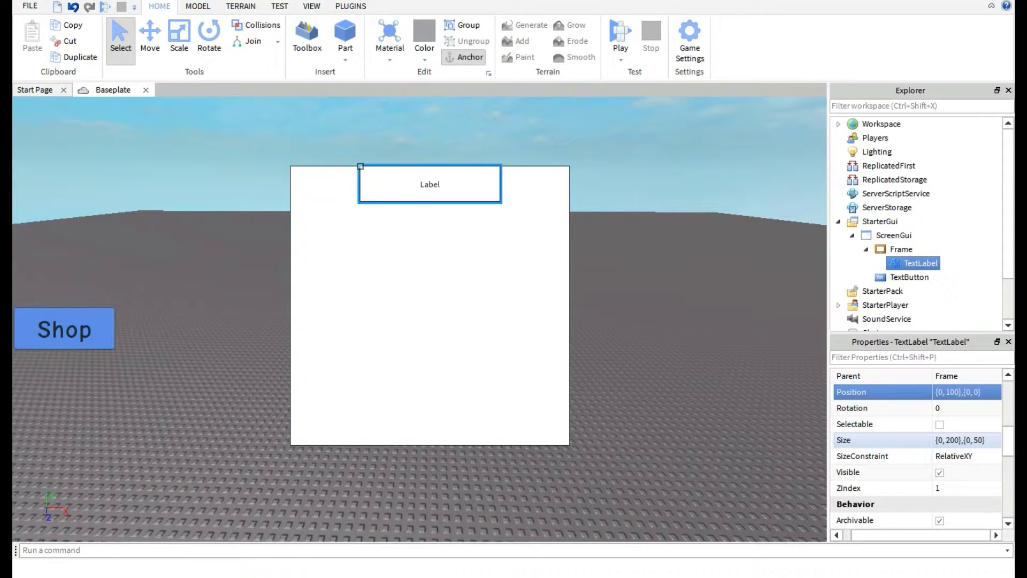
- Set the TextLabel's BackgroundColor3 to purple (148, 106, 255)
{"action": "scroll", "coordinate": [909, 427], "scroll_direction": "down", "scroll_amount": 3}
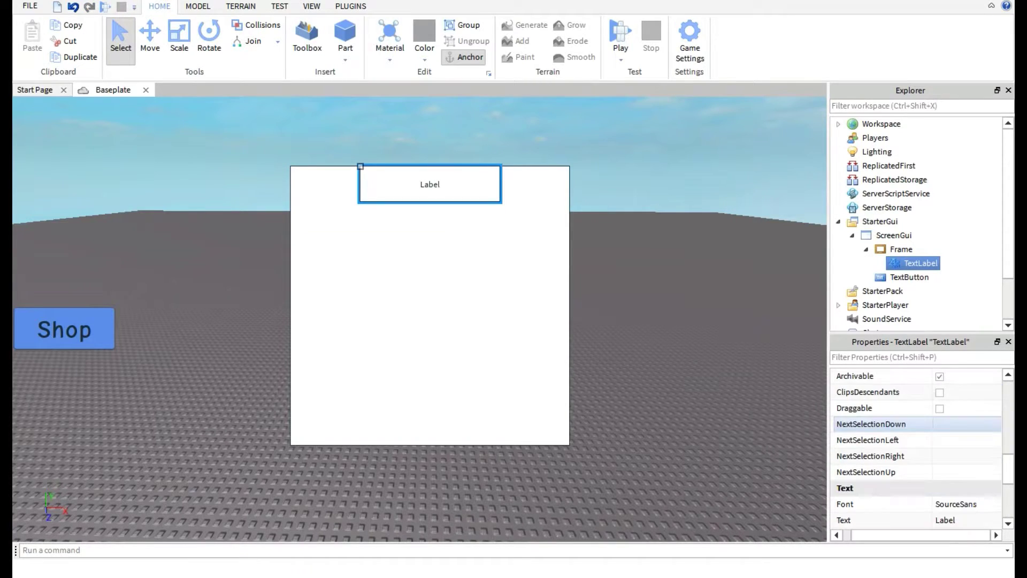
{"action": "scroll", "coordinate": [883, 424], "scroll_direction": "up", "scroll_amount": 1}
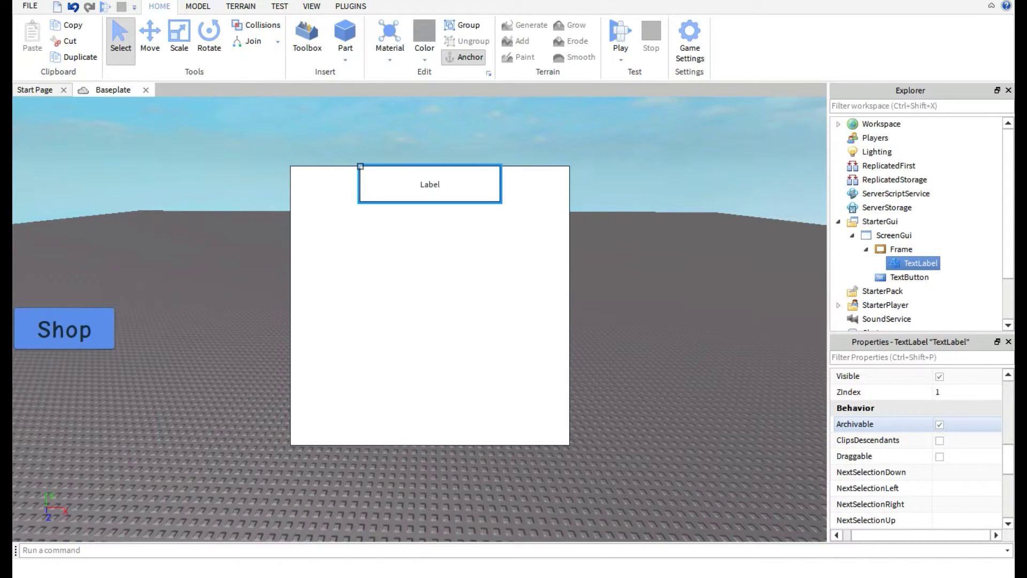
{"action": "scroll", "coordinate": [882, 424], "scroll_direction": "up", "scroll_amount": 5}
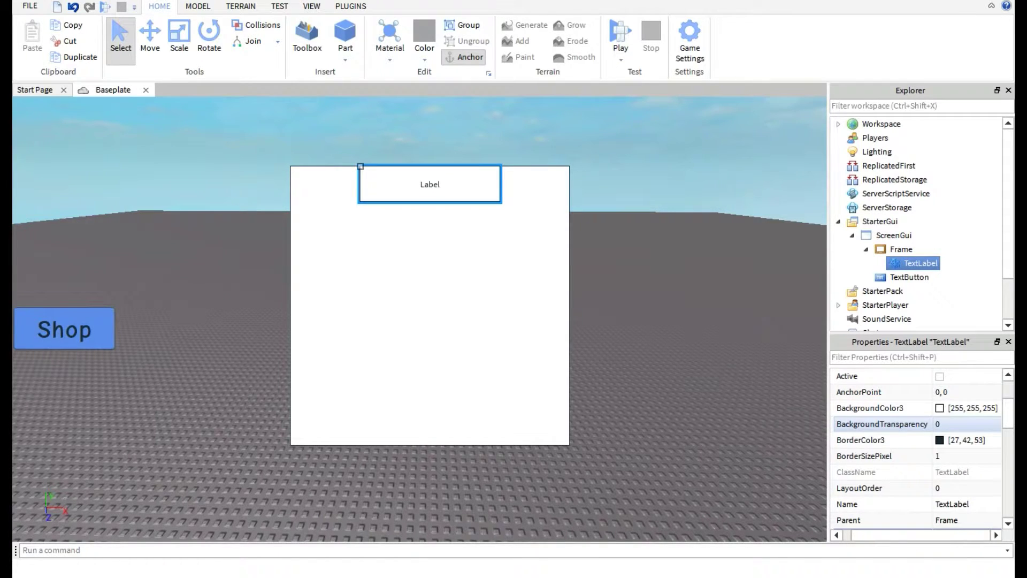
{"action": "left_click", "coordinate": [940, 408]}
{"action": "left_click_drag", "start_coordinate": [514, 141], "coordinate": [195, 133]}
{"action": "left_click_drag", "start_coordinate": [241, 183], "coordinate": [230, 215]}
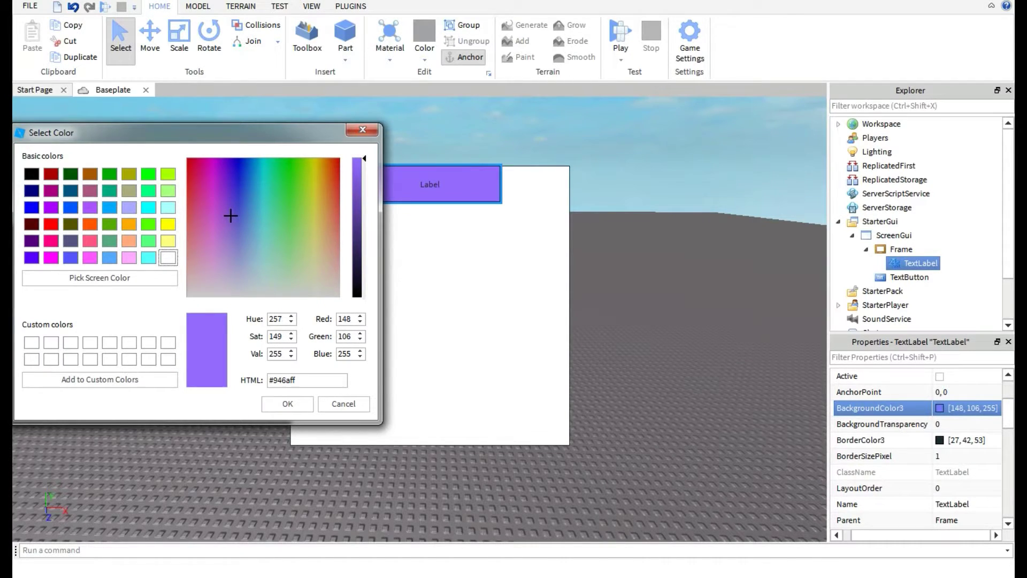
{"action": "left_click", "coordinate": [287, 403]}
- Set the Frame's BackgroundColor3 to blue (53, 124, 255)
{"action": "left_click", "coordinate": [901, 249]}
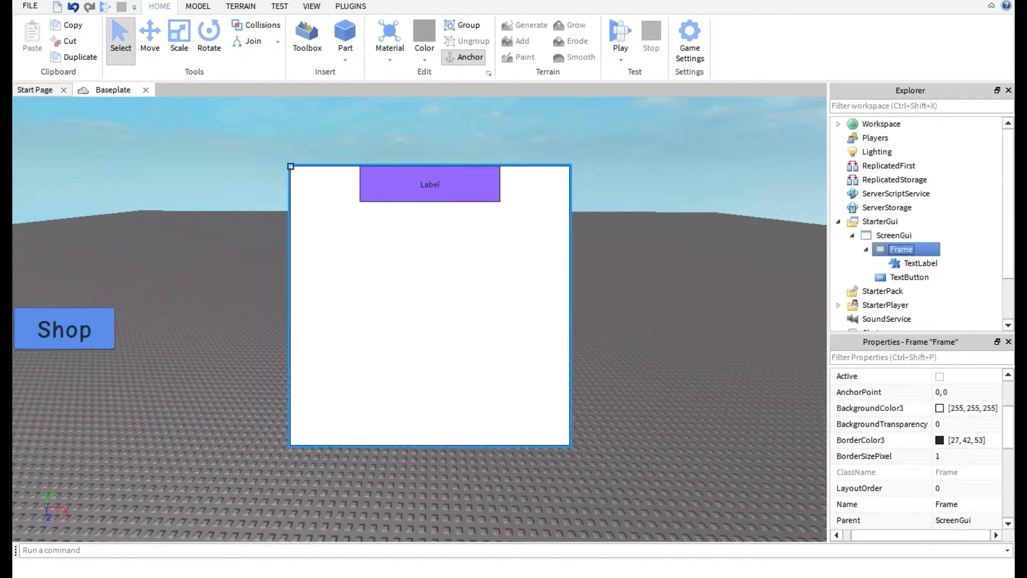
{"action": "left_click", "coordinate": [940, 409]}
{"action": "left_click", "coordinate": [940, 408]}
{"action": "left_click_drag", "start_coordinate": [481, 143], "coordinate": [78, 97]}
{"action": "left_click_drag", "start_coordinate": [161, 136], "coordinate": [161, 151]}
{"action": "left_click", "coordinate": [202, 368]}
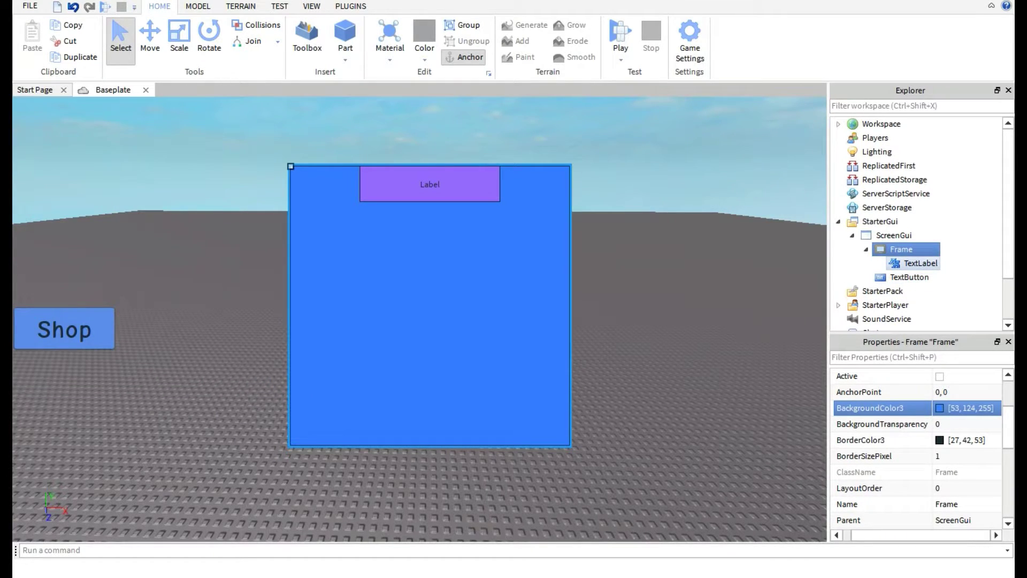
- Change the TextLabel's displayed text to "Shop"
{"action": "left_click", "coordinate": [920, 263]}
{"action": "scroll", "coordinate": [918, 450], "scroll_direction": "down", "scroll_amount": 10}
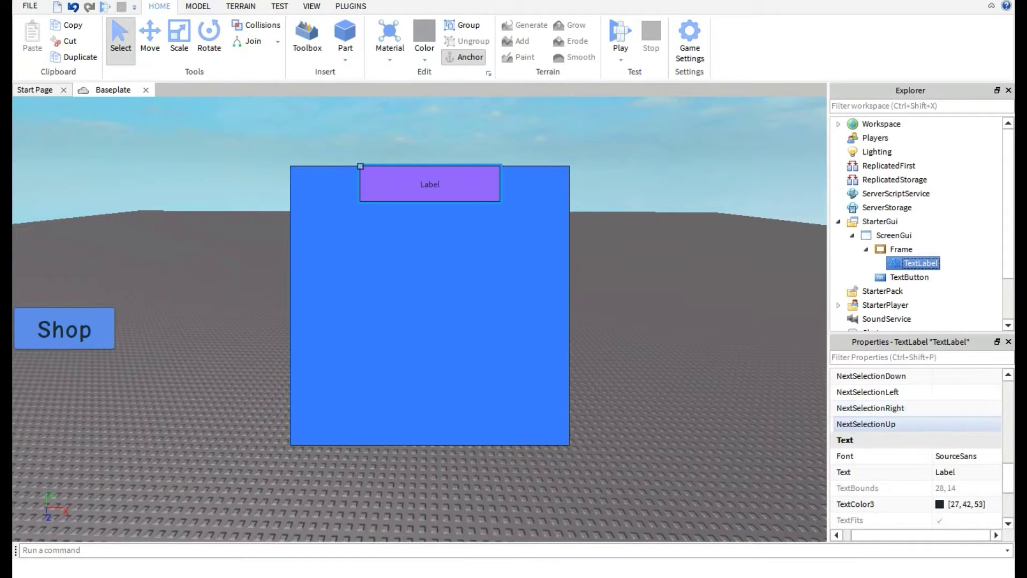
{"action": "scroll", "coordinate": [917, 423], "scroll_direction": "down", "scroll_amount": 3}
{"action": "scroll", "coordinate": [917, 423], "scroll_direction": "up", "scroll_amount": 2}
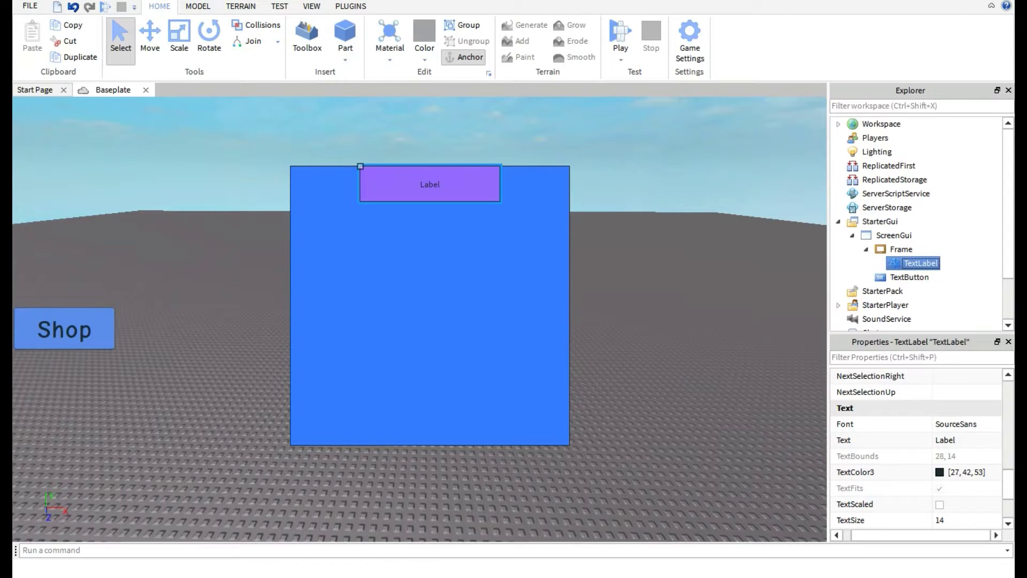
{"action": "left_click", "coordinate": [954, 441]}
{"action": "key", "text": "BackSpace"}
{"action": "type", "text": "Shop"}
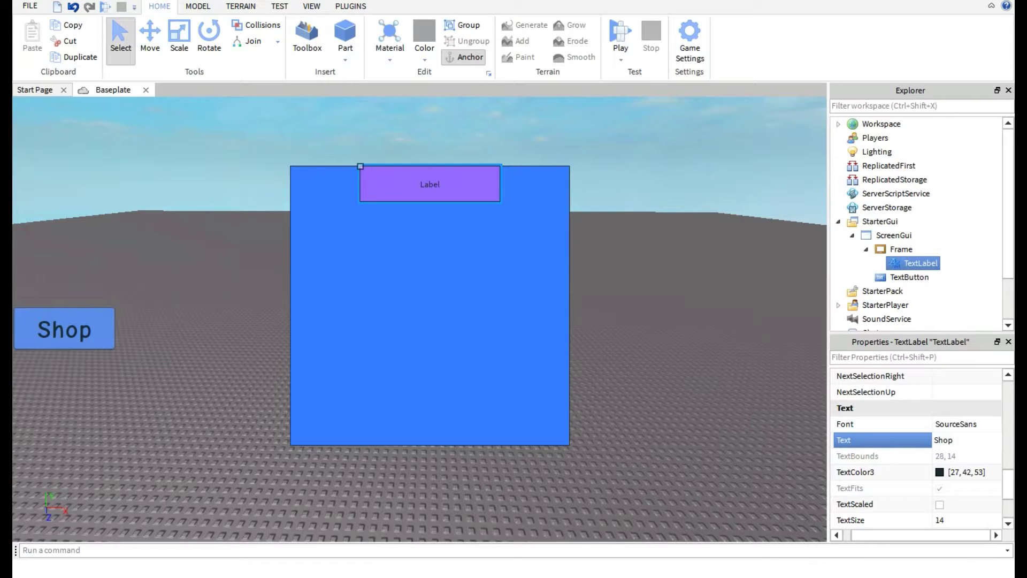
{"action": "key", "text": "Return"}
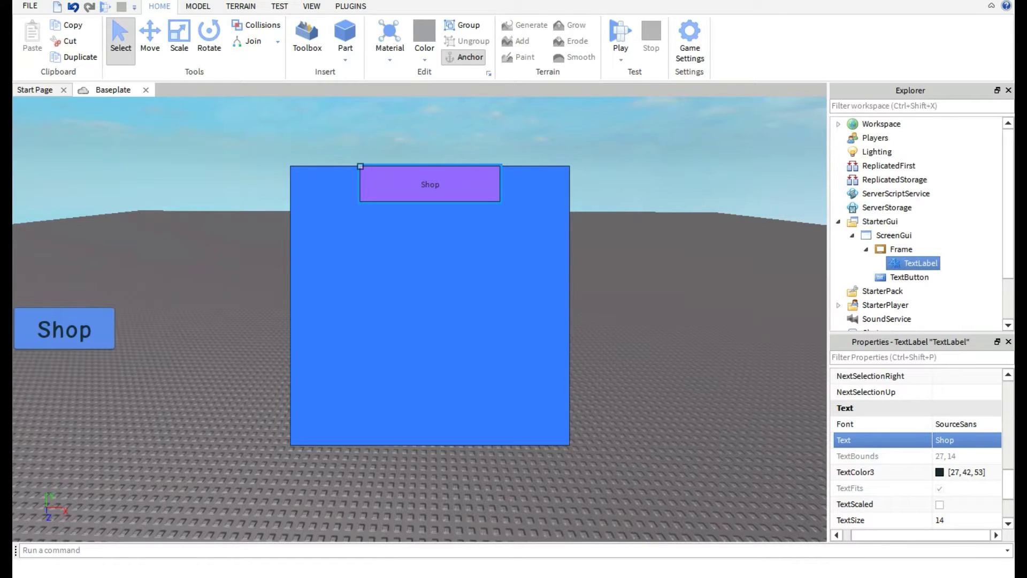
- Enable TextScaled for the TextLabel, toggling it off and on once to compare the text size
{"action": "scroll", "coordinate": [916, 448], "scroll_direction": "down", "scroll_amount": 1}
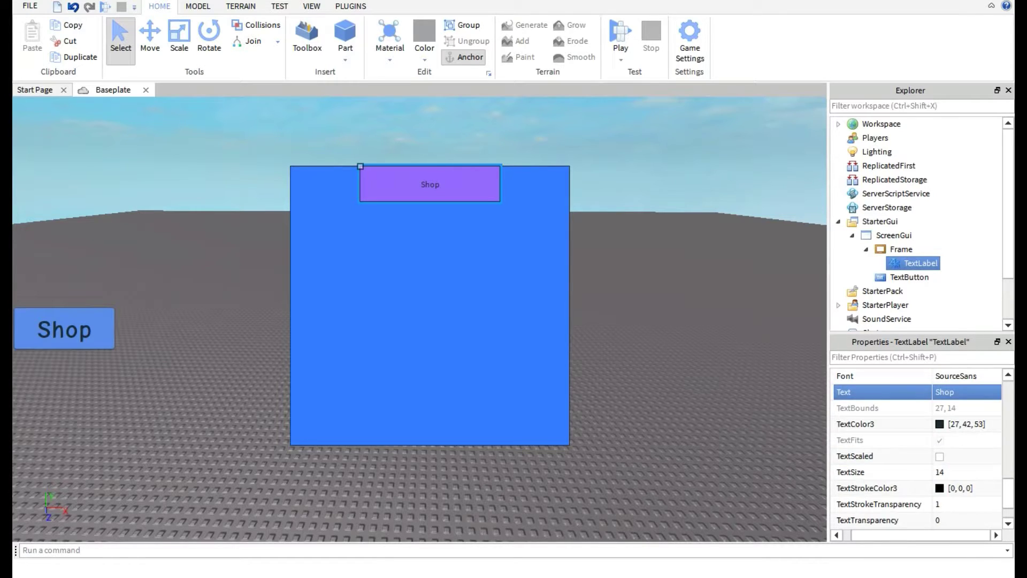
{"action": "left_click", "coordinate": [940, 456]}
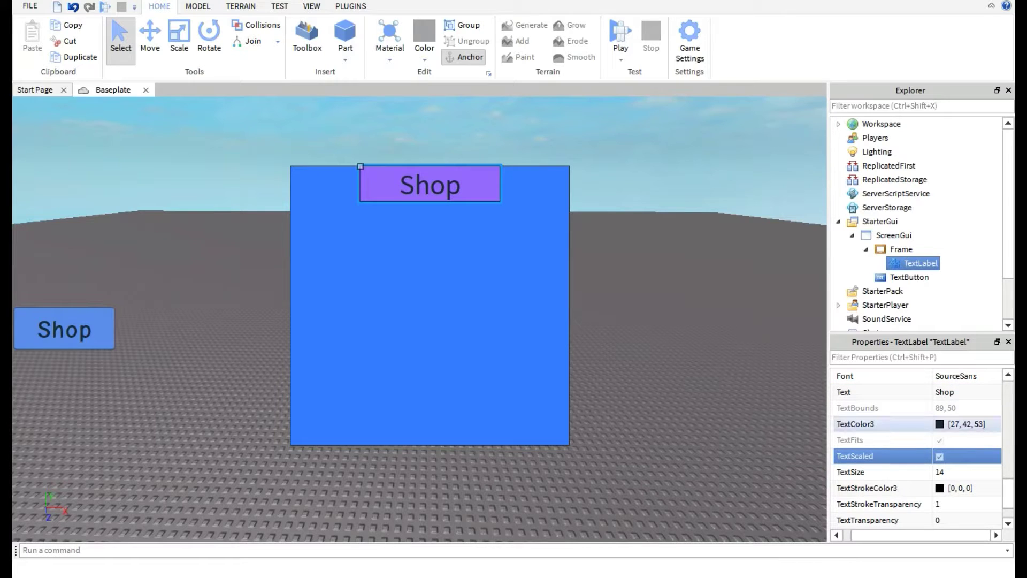
{"action": "left_click", "coordinate": [940, 456]}
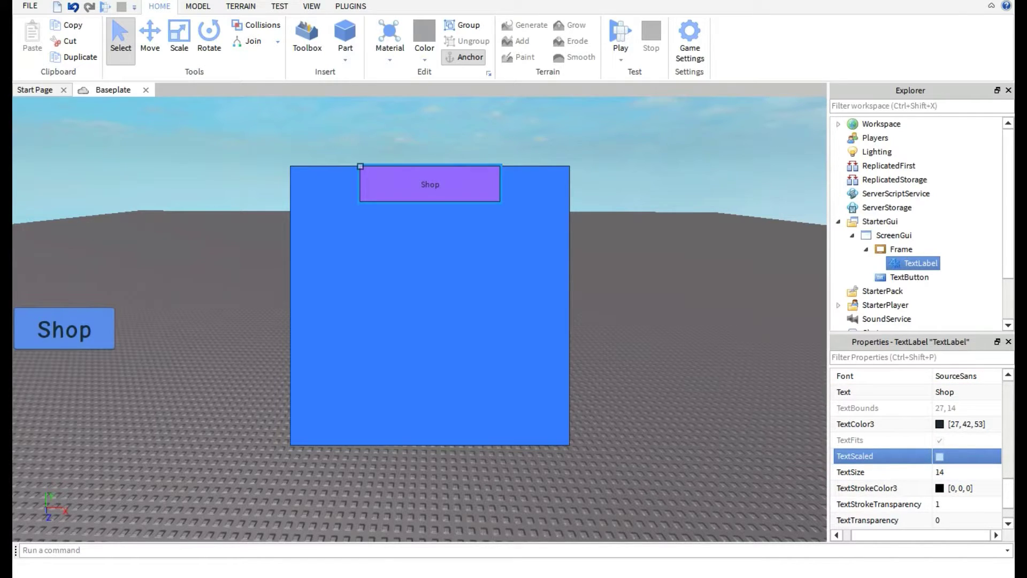
{"action": "left_click", "coordinate": [953, 472]}
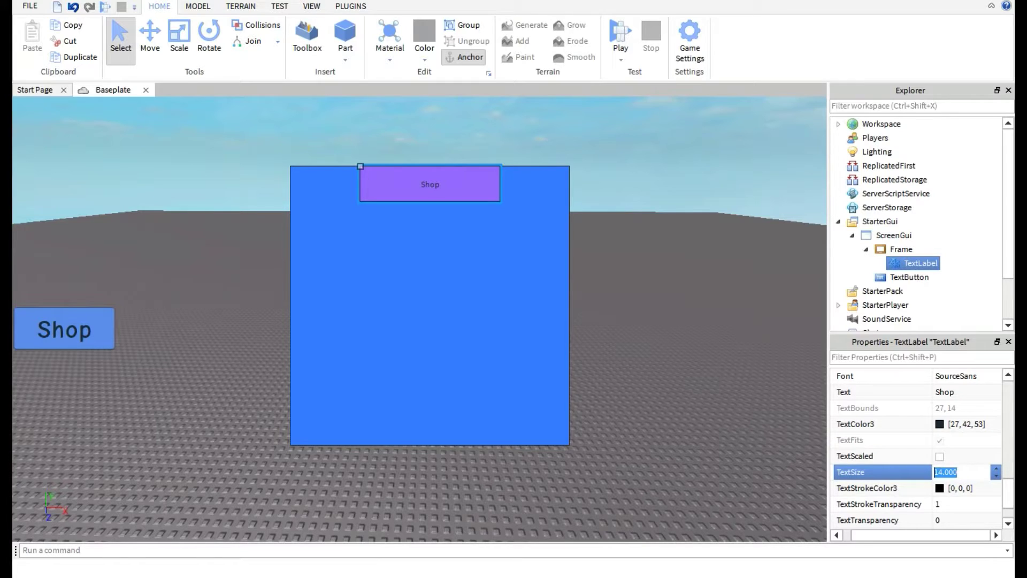
{"action": "left_click", "coordinate": [939, 456]}
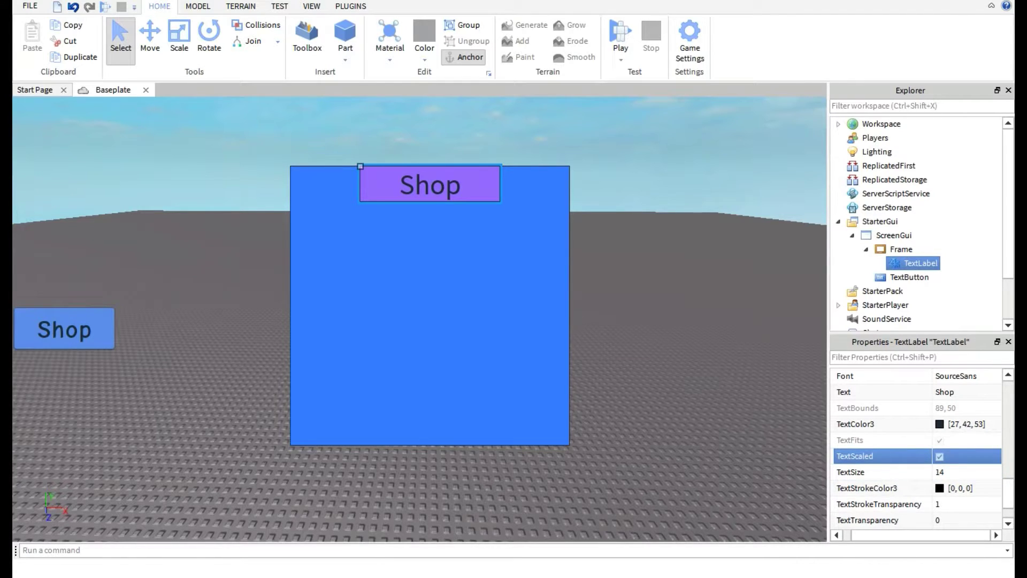
- Try the Cartoon, Bodoni and Legacy fonts on the TextLabel
{"action": "left_click", "coordinate": [967, 376]}
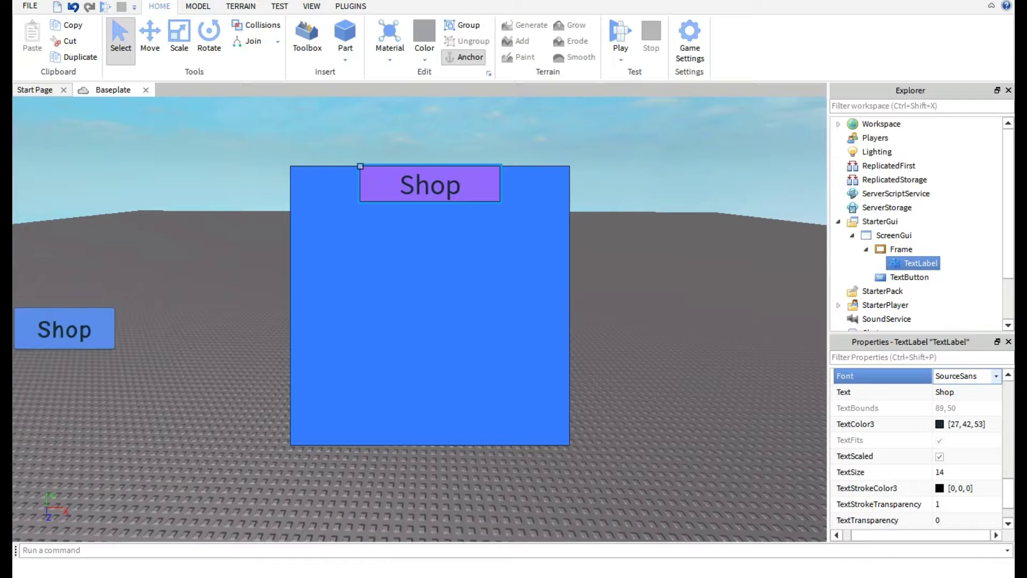
{"action": "left_click", "coordinate": [995, 376]}
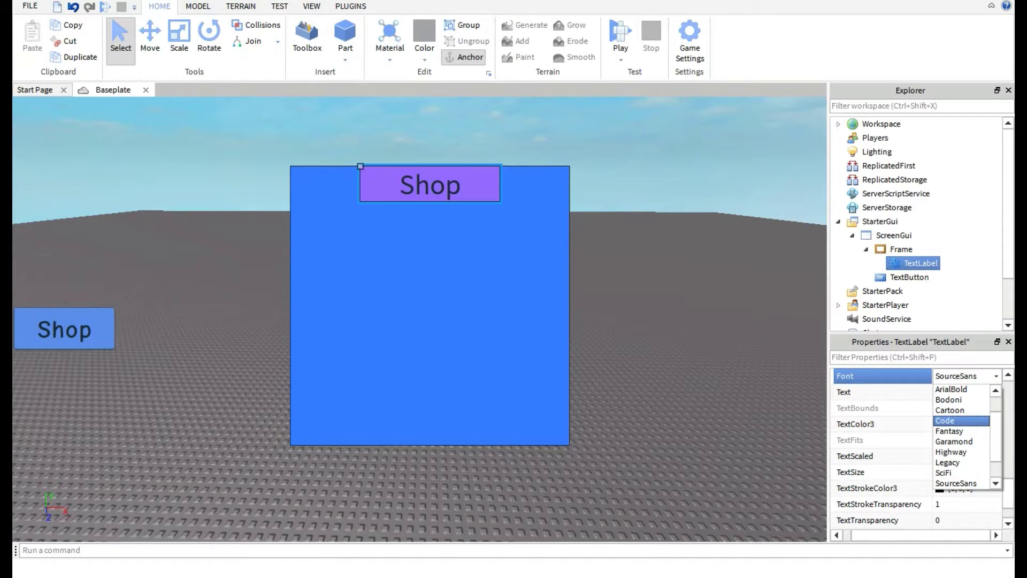
{"action": "left_click", "coordinate": [951, 410]}
{"action": "left_click", "coordinate": [963, 377]}
{"action": "left_click", "coordinate": [961, 400]}
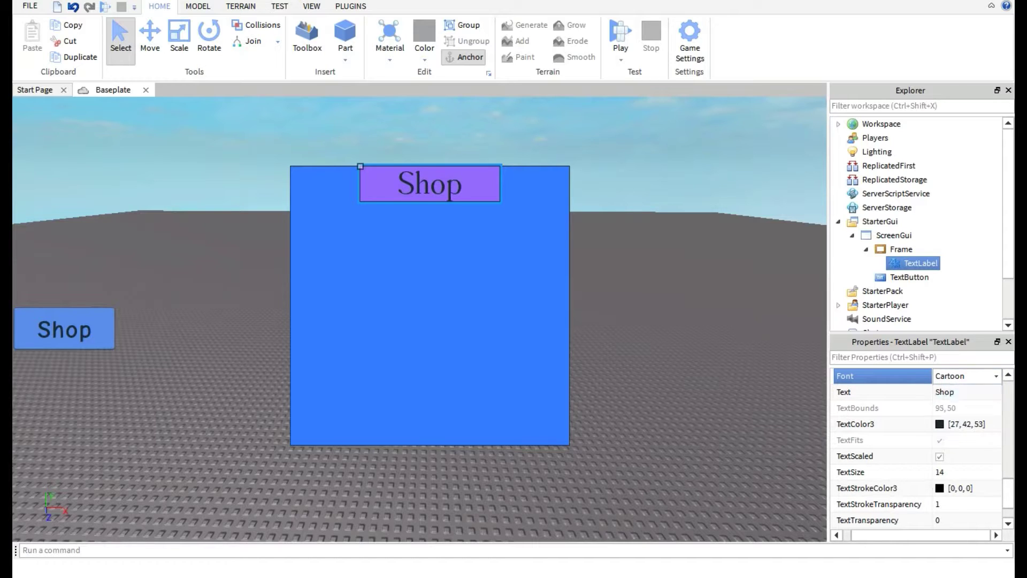
{"action": "left_click", "coordinate": [963, 376]}
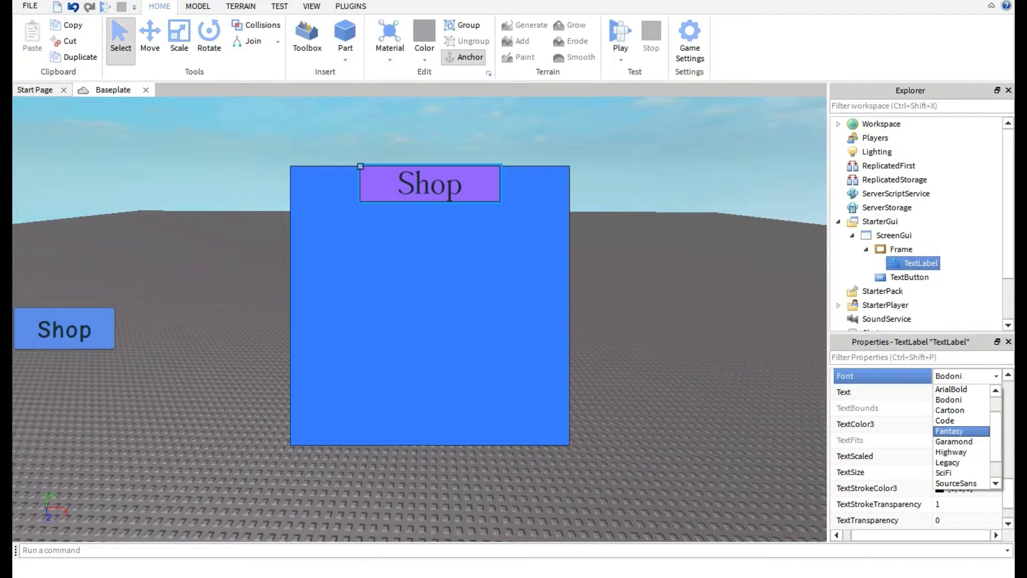
{"action": "scroll", "coordinate": [961, 431], "scroll_direction": "down", "scroll_amount": 1}
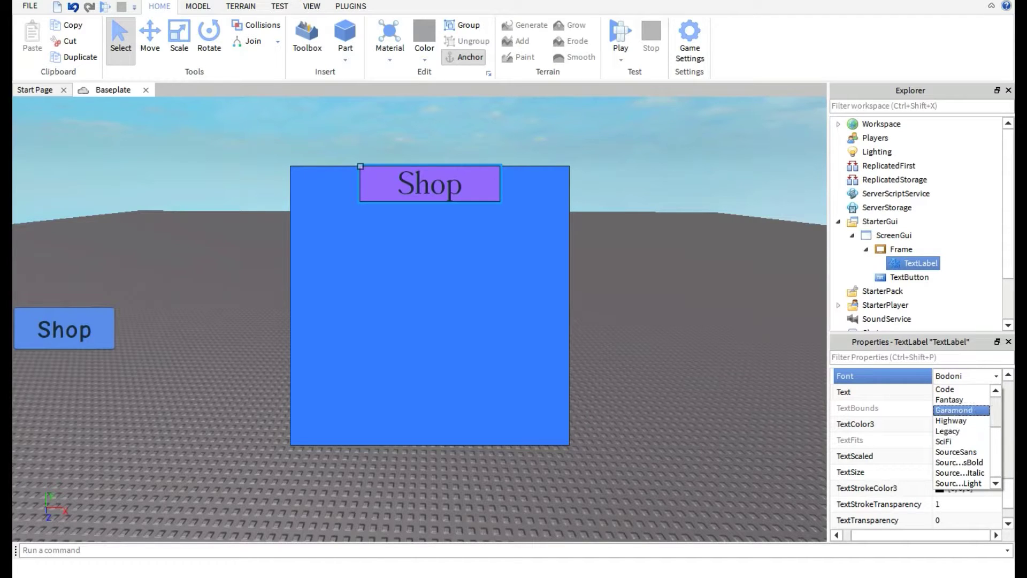
{"action": "key", "text": "Up"}
{"action": "key", "text": "Up"}
{"action": "key", "text": "Up"}
{"action": "key", "text": "Down"}
{"action": "key", "text": "Down"}
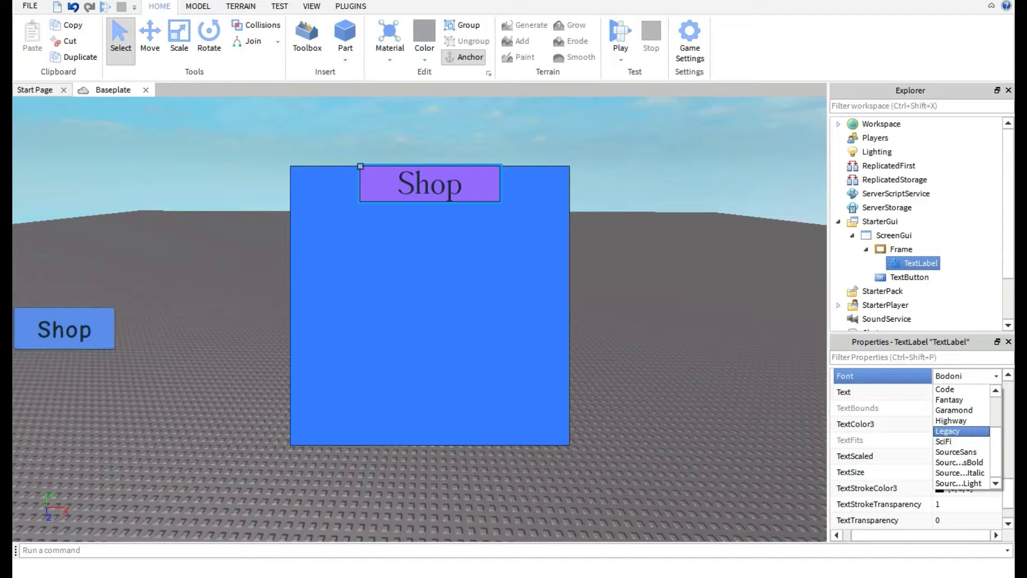
{"action": "left_click", "coordinate": [961, 430]}
- Set the TextLabel's font to SciFi and deselect the label
{"action": "left_click", "coordinate": [962, 376]}
{"action": "key", "text": "Down"}
{"action": "key", "text": "Return"}
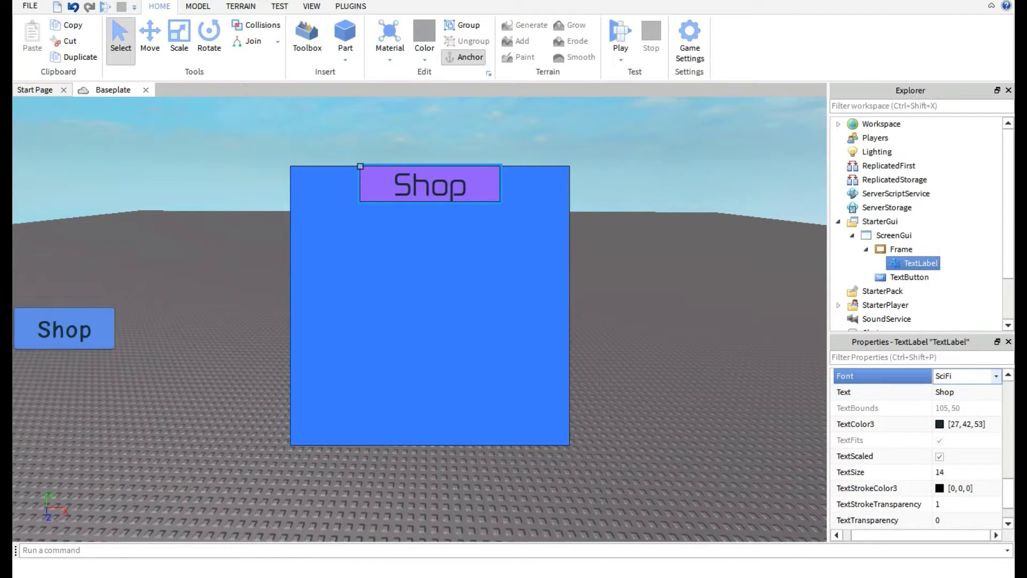
{"action": "left_click", "coordinate": [690, 342]}
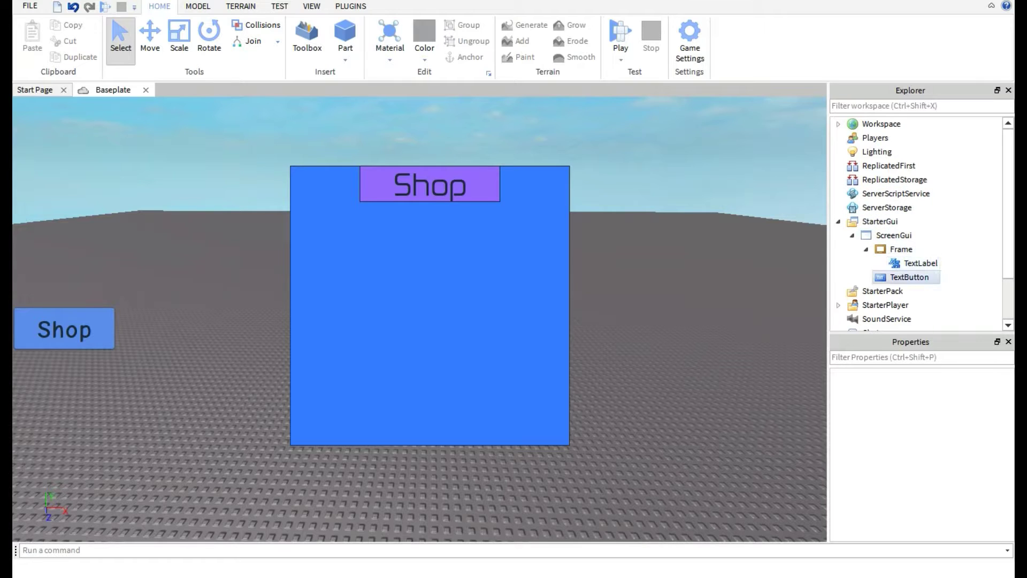
- Insert a Script object into the TextButton under the ScreenGui
{"action": "left_click", "coordinate": [908, 277]}
{"action": "right_click", "coordinate": [909, 276]}
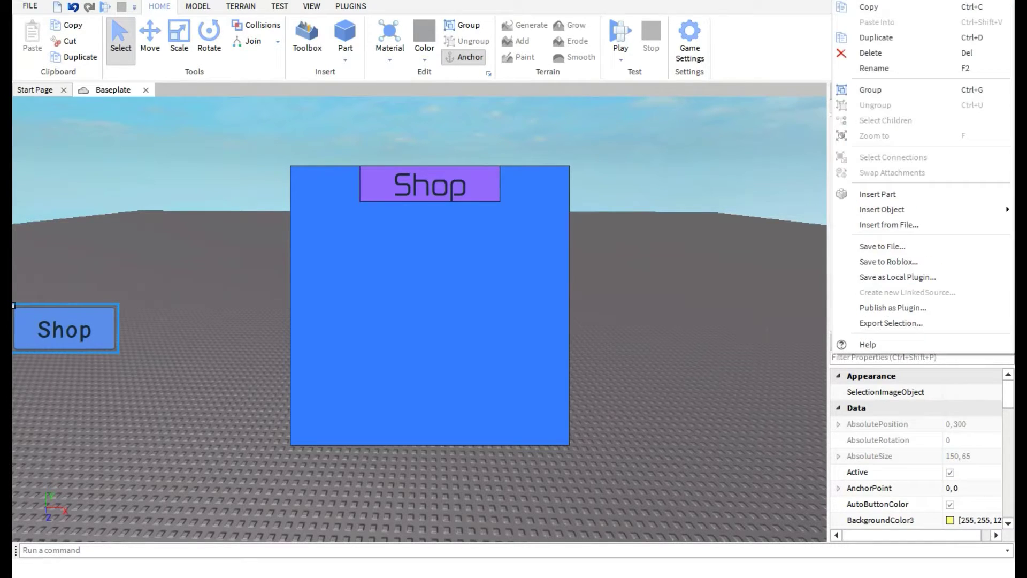
{"action": "mouse_move", "coordinate": [882, 209]}
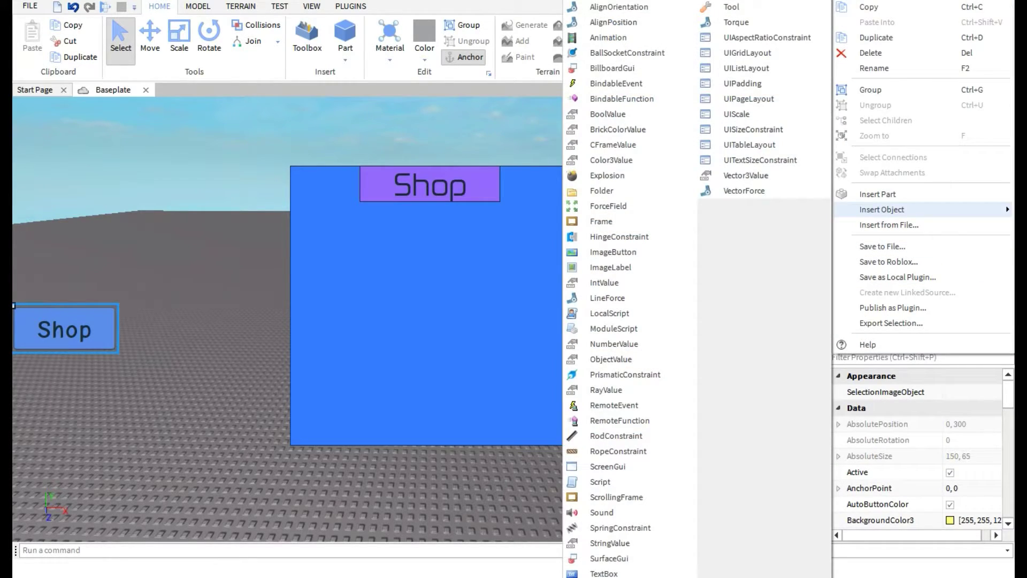
{"action": "left_click", "coordinate": [600, 481]}
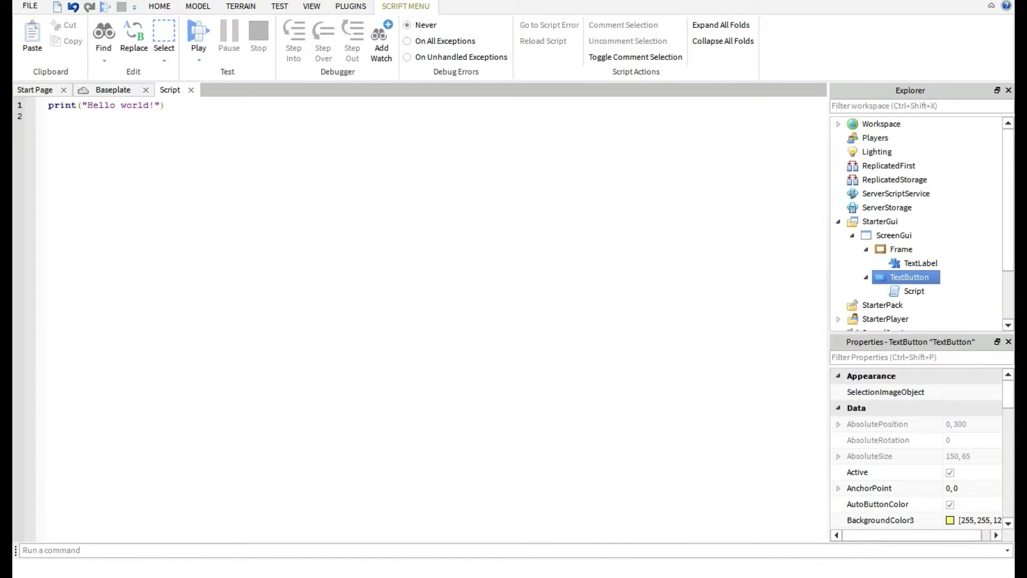
- Replace the script's default code with an onClick function toggling Frame.Visible on script.Parent.Parent.Menu, connected to Button.MouseButton1Click, and close the script
{"action": "left_click_drag", "start_coordinate": [176, 117], "coordinate": [50, 105]}
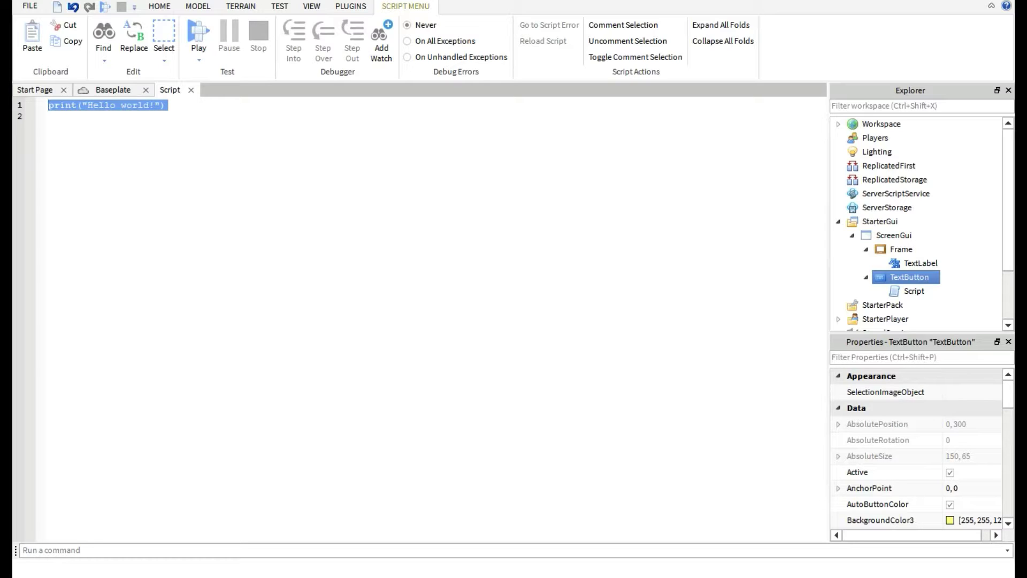
{"action": "left_click", "coordinate": [49, 116]}
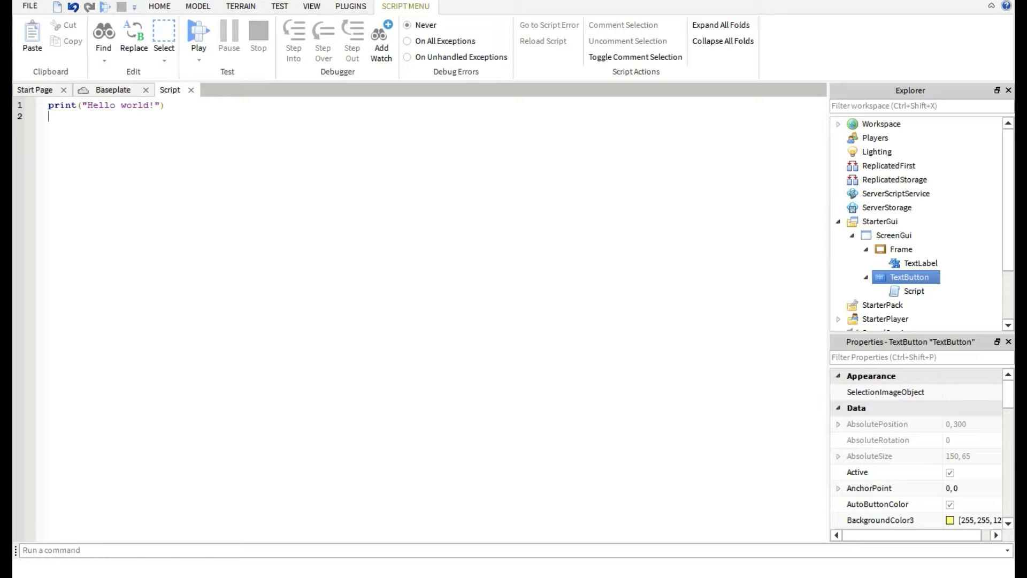
{"action": "key", "text": "ctrl+a"}
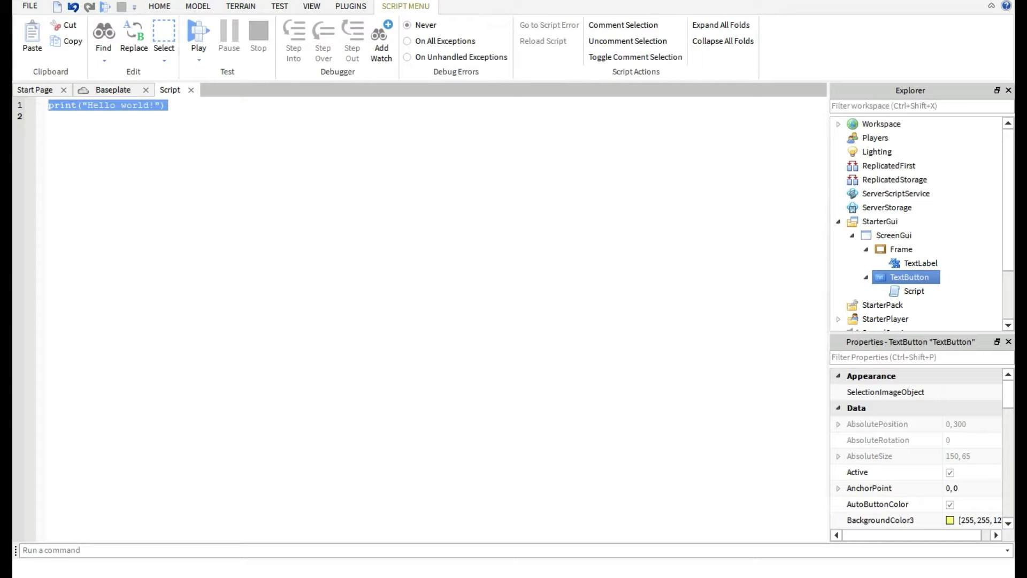
{"action": "key", "text": "BackSpace"}
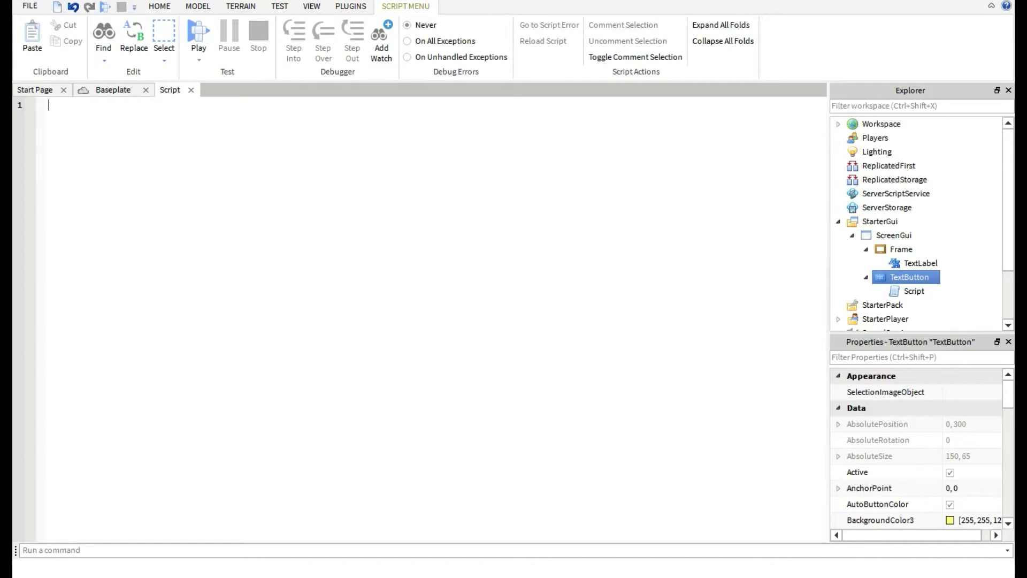
{"action": "type", "text": "local Button = script.Parent Frame = script.Parent.Parent.Menu  function onClick() if Frame.Visible == false then Frame.Visible = true elseif Frame.Visible == true then Frame.Visible = false end end  Button.MouseButton1Click:connect(onClick)"}
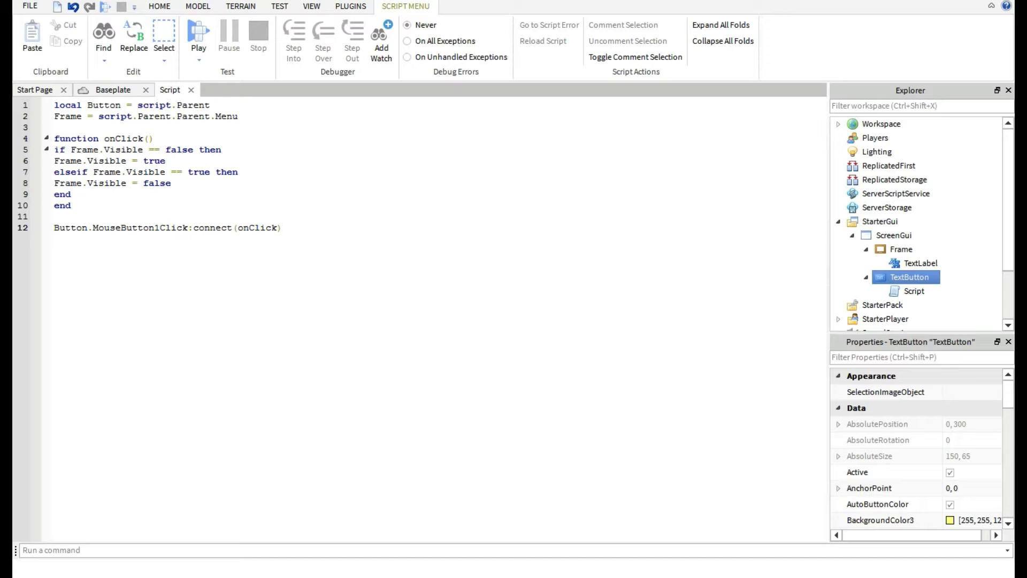
{"action": "left_click", "coordinate": [113, 90]}
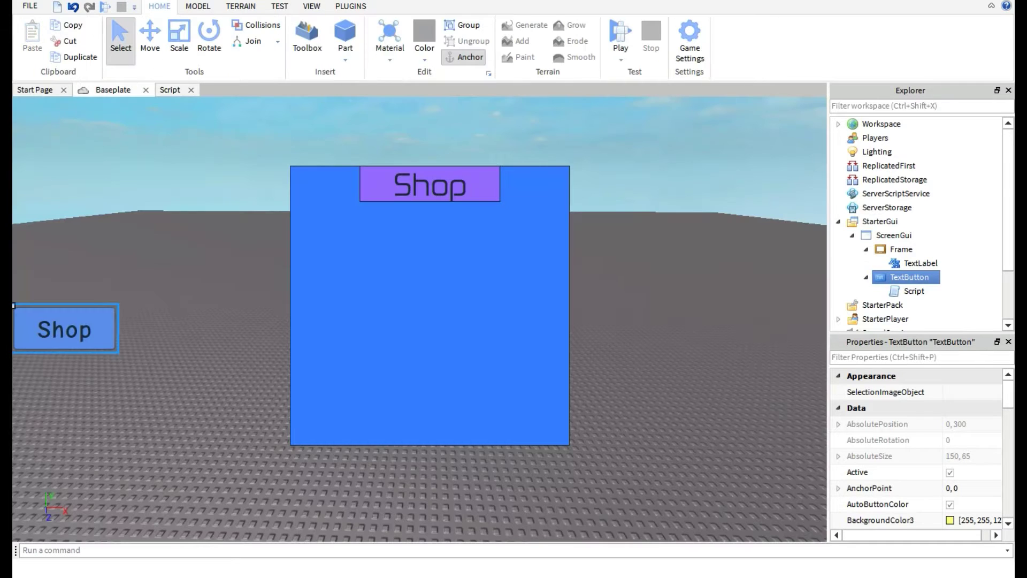
{"action": "left_click", "coordinate": [191, 89]}
- Turn off the Frame's Visible property so the shop window starts hidden, and deselect the Frame
{"action": "left_click", "coordinate": [901, 249]}
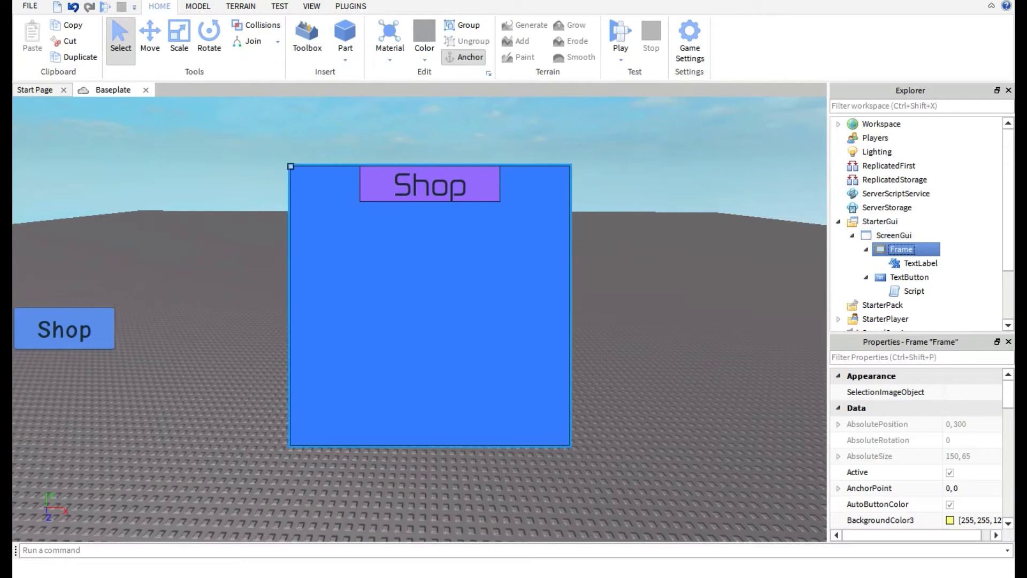
{"action": "scroll", "coordinate": [909, 454], "scroll_direction": "down", "scroll_amount": 6}
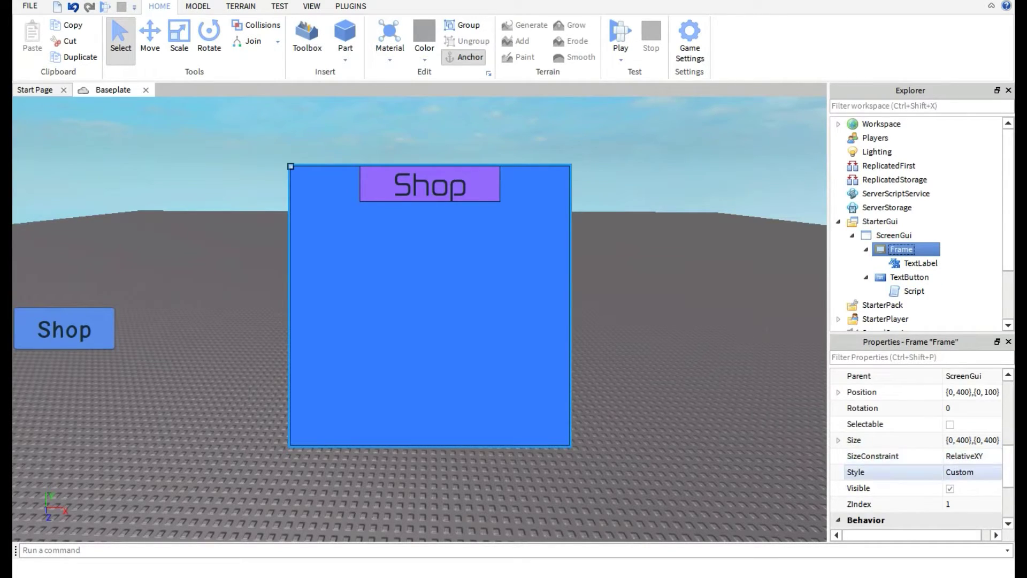
{"action": "scroll", "coordinate": [909, 455], "scroll_direction": "down", "scroll_amount": 3}
{"action": "left_click", "coordinate": [940, 440]}
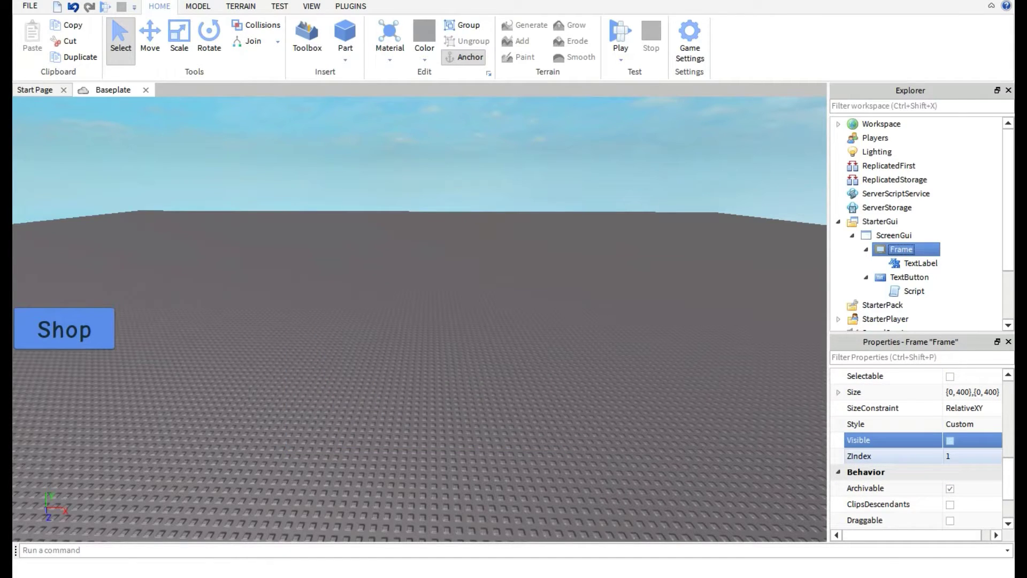
{"action": "left_click", "coordinate": [717, 257]}
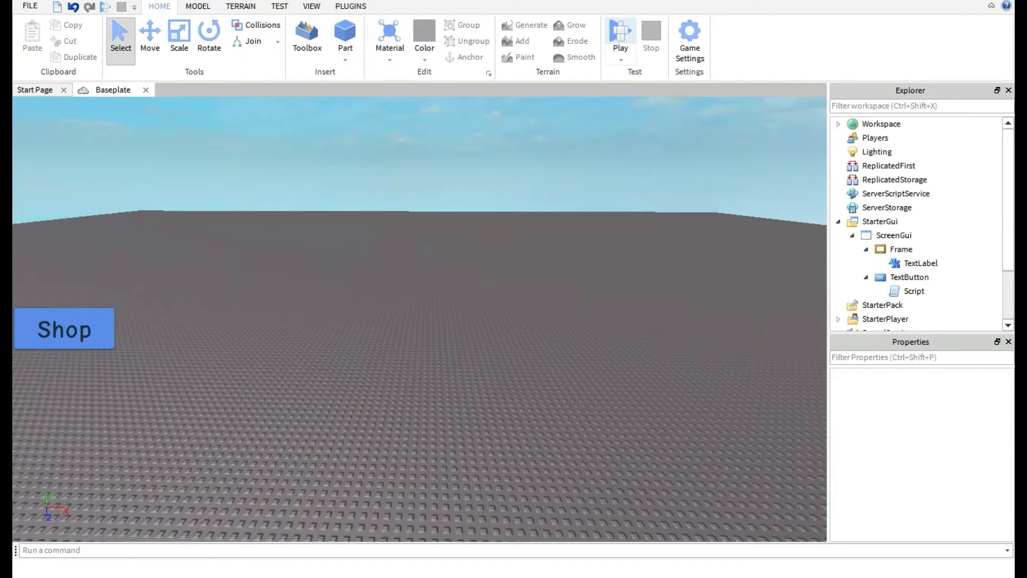
- Playtest the game, try the Shop button to open the shop window, and stop the test
{"action": "left_click", "coordinate": [620, 33]}
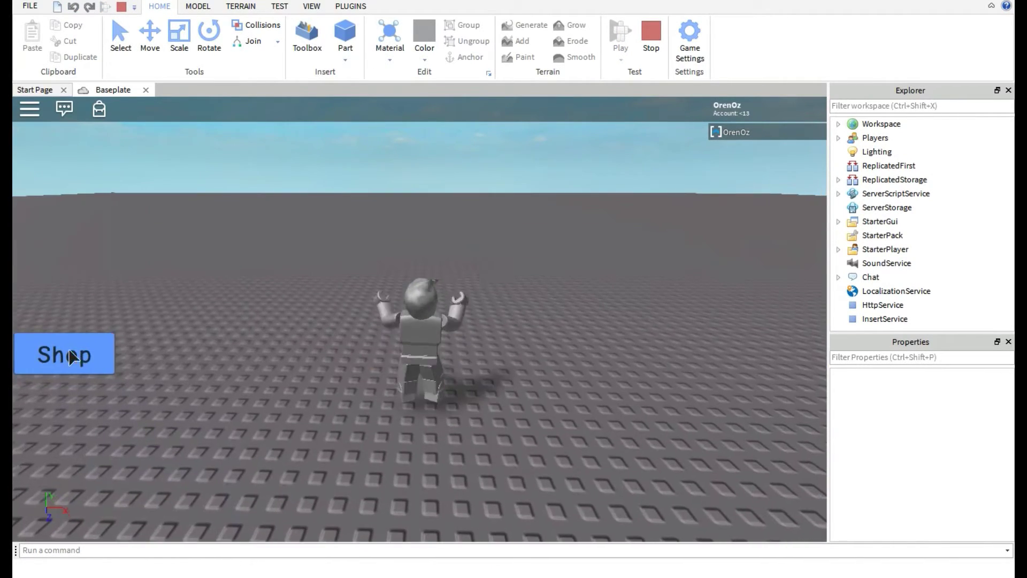
{"action": "left_click", "coordinate": [59, 357]}
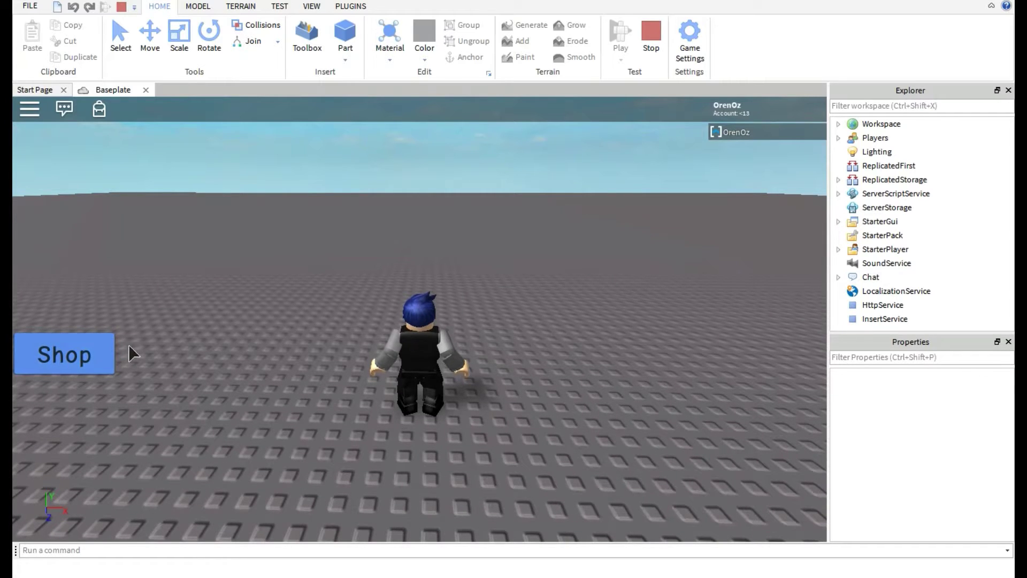
{"action": "left_click", "coordinate": [650, 38]}
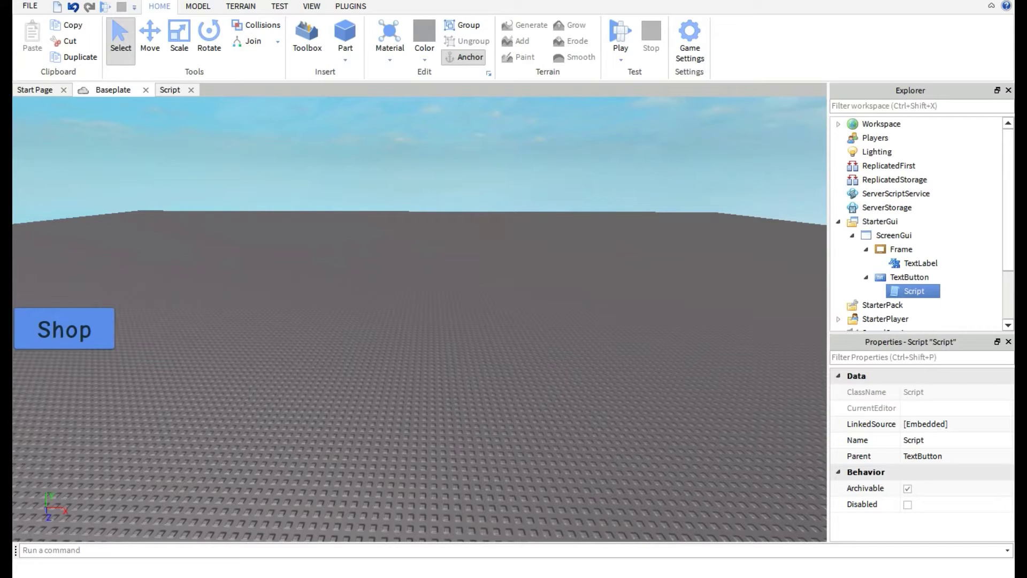
- Reopen the TextButton's Script and remove the name Menu from the Frame reference in line 2
{"action": "double_click", "coordinate": [914, 291]}
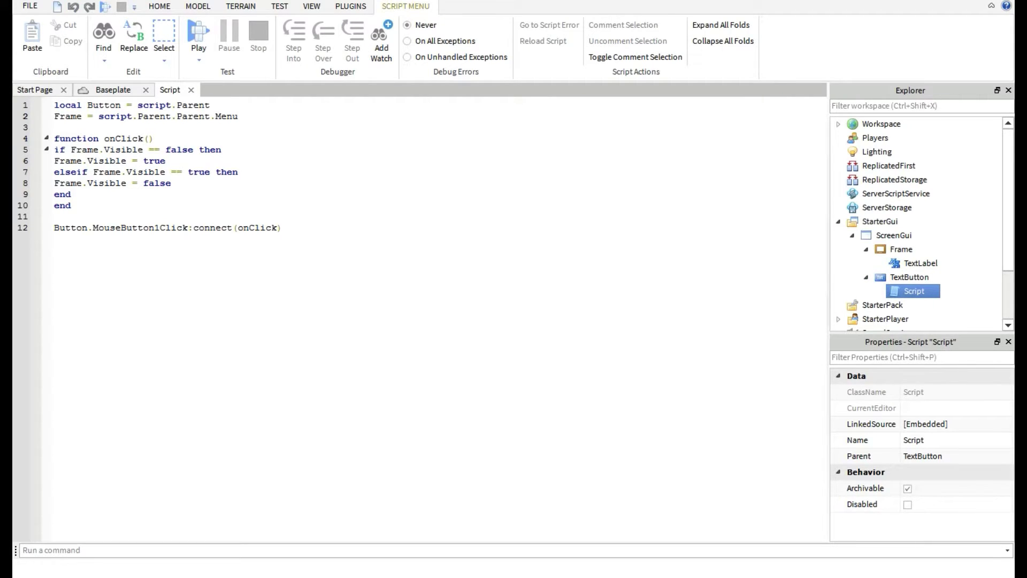
{"action": "key", "text": "ctrl+shift+Left"}
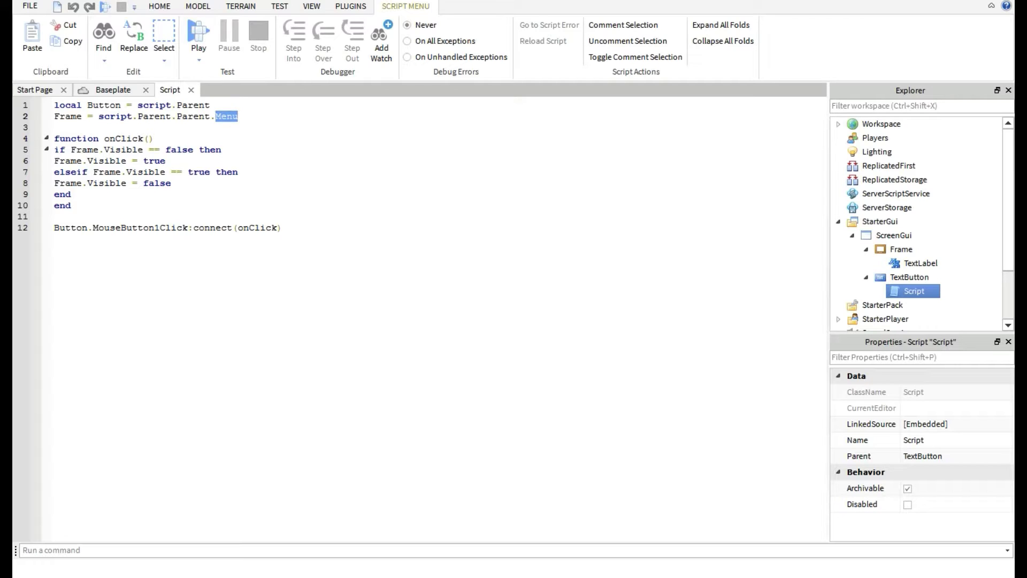
{"action": "key", "text": "BackSpace"}
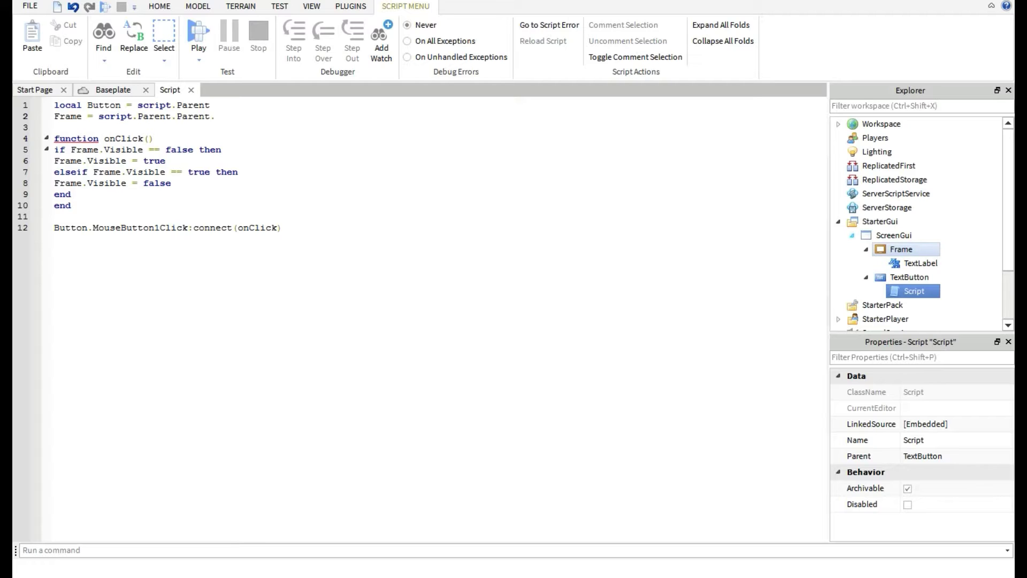
- Rename the Frame in the ScreenGui as ShopFrame
{"action": "left_click", "coordinate": [901, 249]}
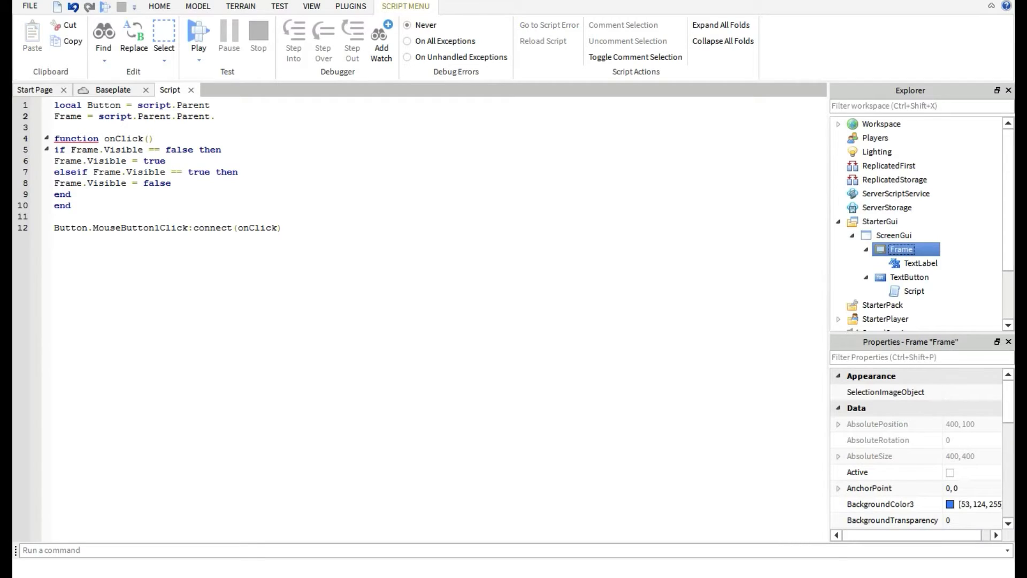
{"action": "key", "text": "F2"}
{"action": "key", "text": "BackSpace"}
{"action": "type", "text": "ShopFrame"}
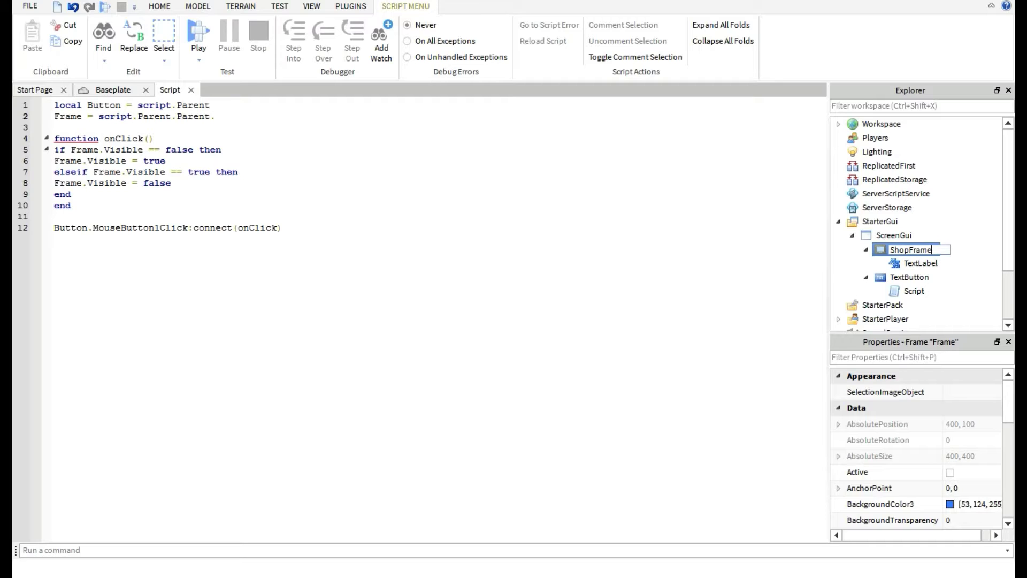
- Complete the script's line 2 so that it reads Frame = script.Parent.Parent.ShopFrame
{"action": "left_click", "coordinate": [283, 228]}
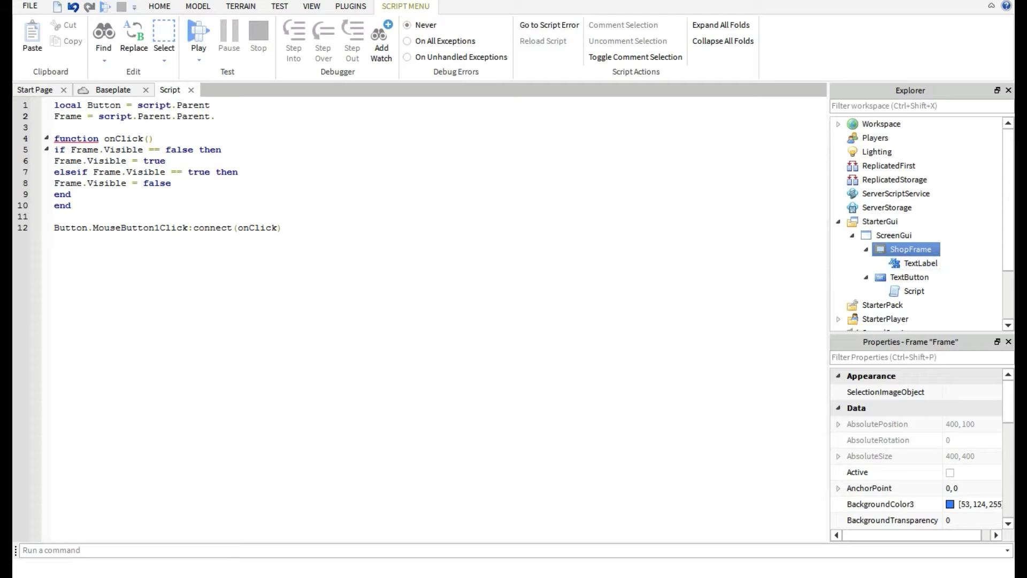
{"action": "type", "text": "ShopFr"}
{"action": "key", "text": "Tab"}
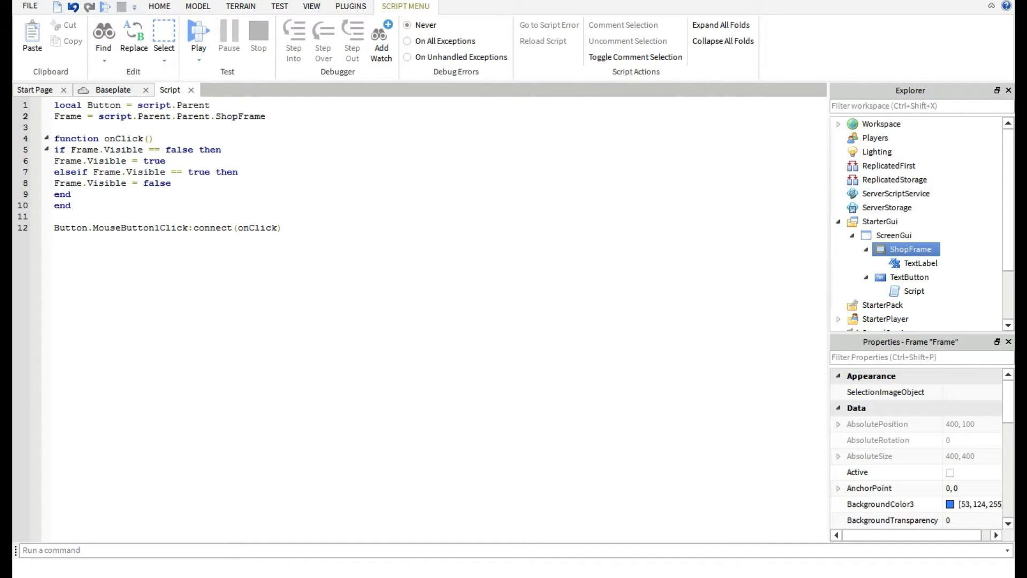
- Return to the Baseplate view, playtest the Shop button with the corrected script, and end the test
{"action": "left_click", "coordinate": [116, 91]}
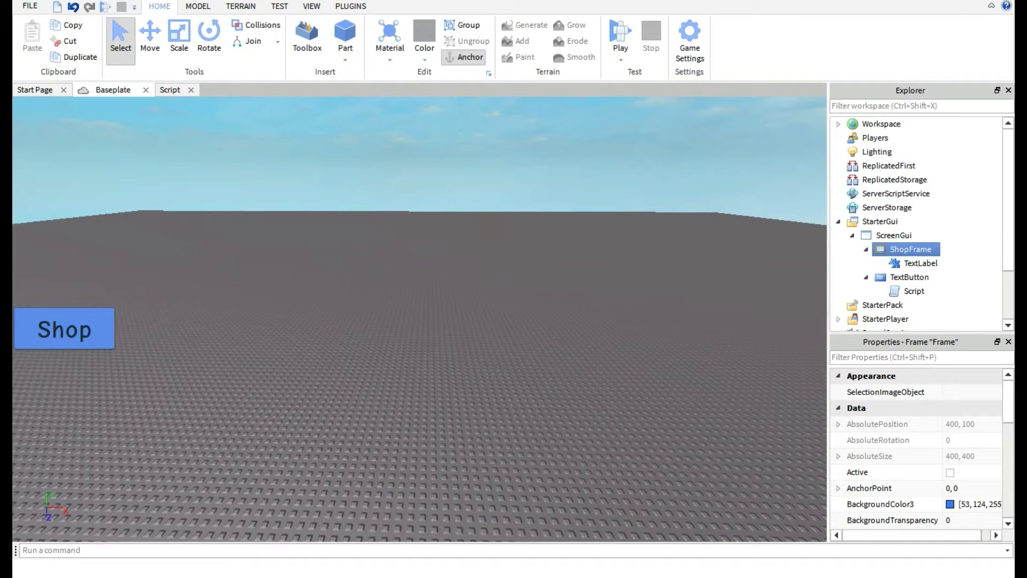
{"action": "left_click", "coordinate": [620, 35]}
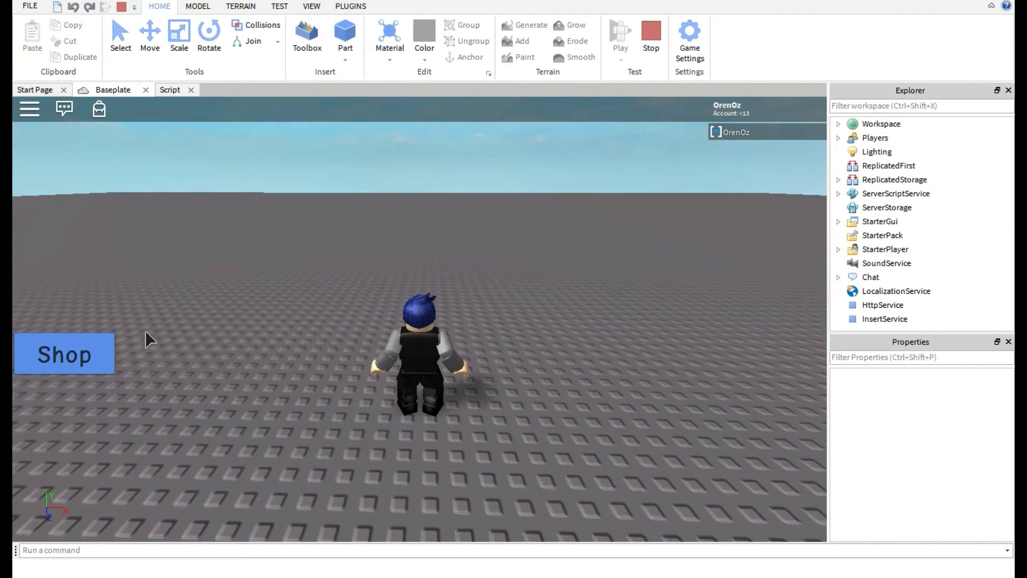
{"action": "left_click", "coordinate": [109, 351]}
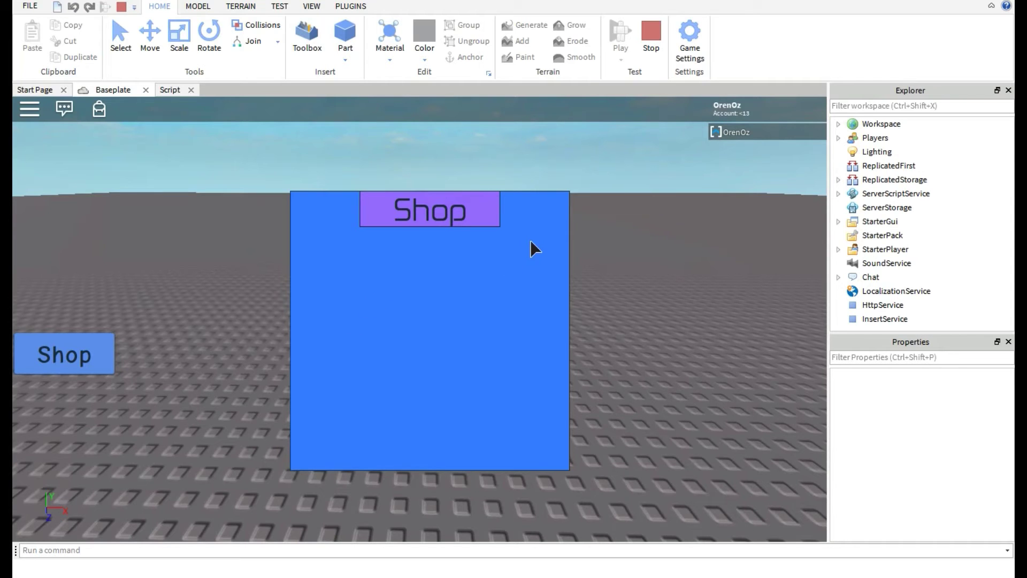
{"action": "key", "text": "shift+F5"}
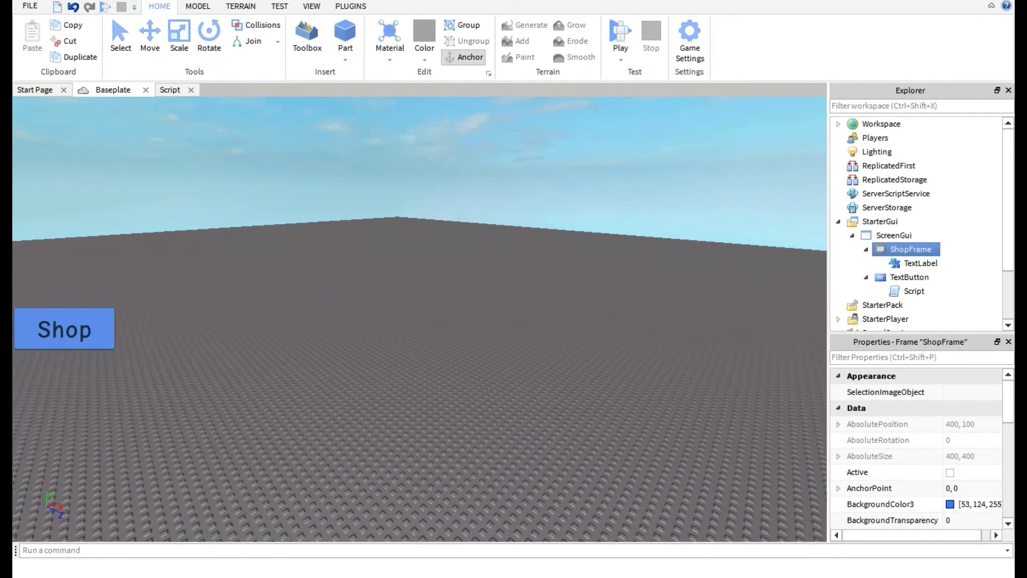